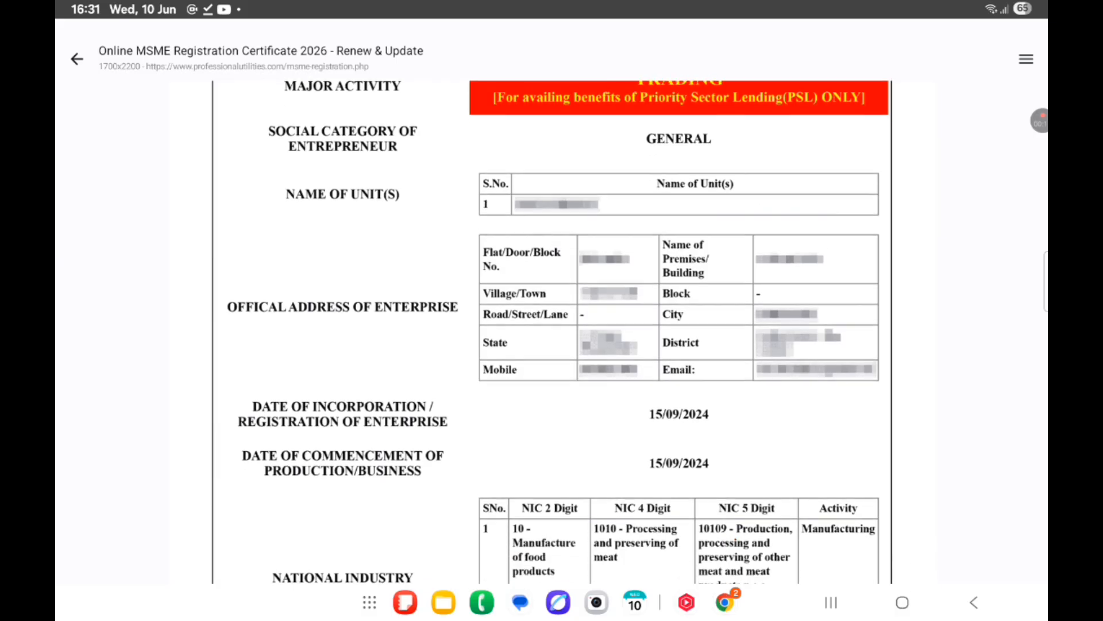
Search Google for 'udyam aadhaar' to bring up the official udyamregistration.gov.in site
scroll(552, 331, "up", 3)
scroll(552, 331, "down", 2)
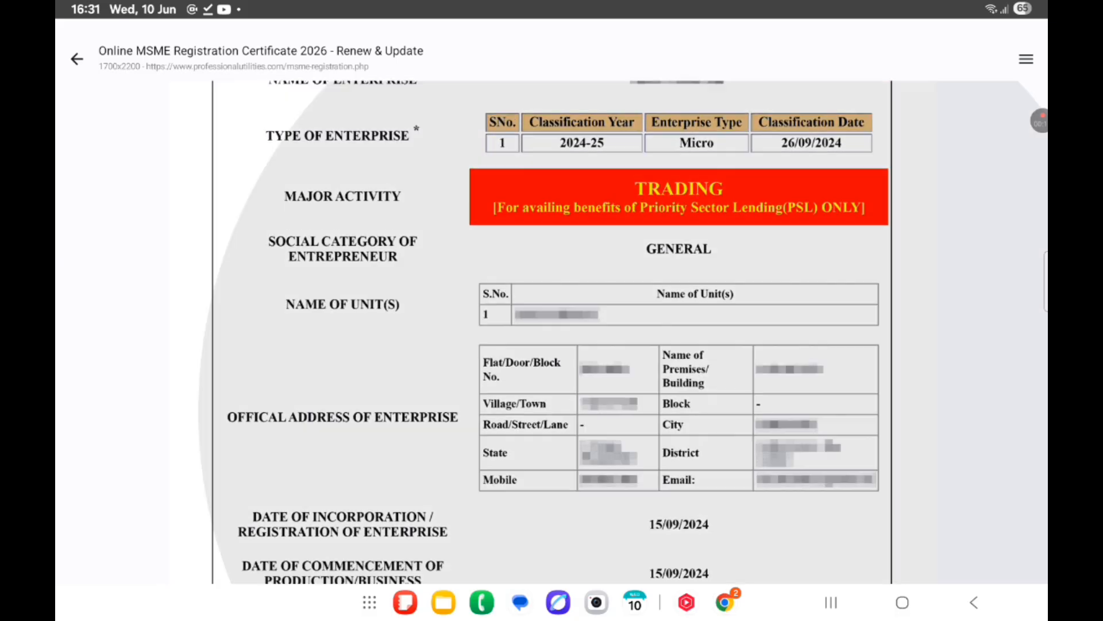
scroll(551, 330, "up", 2)
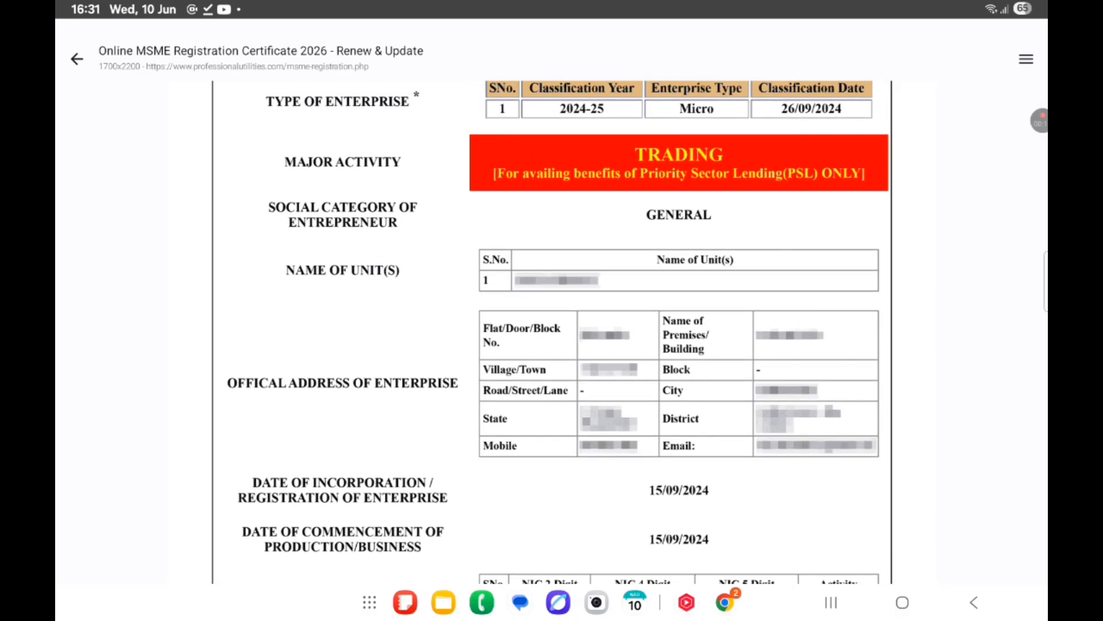
scroll(551, 330, "down", 1)
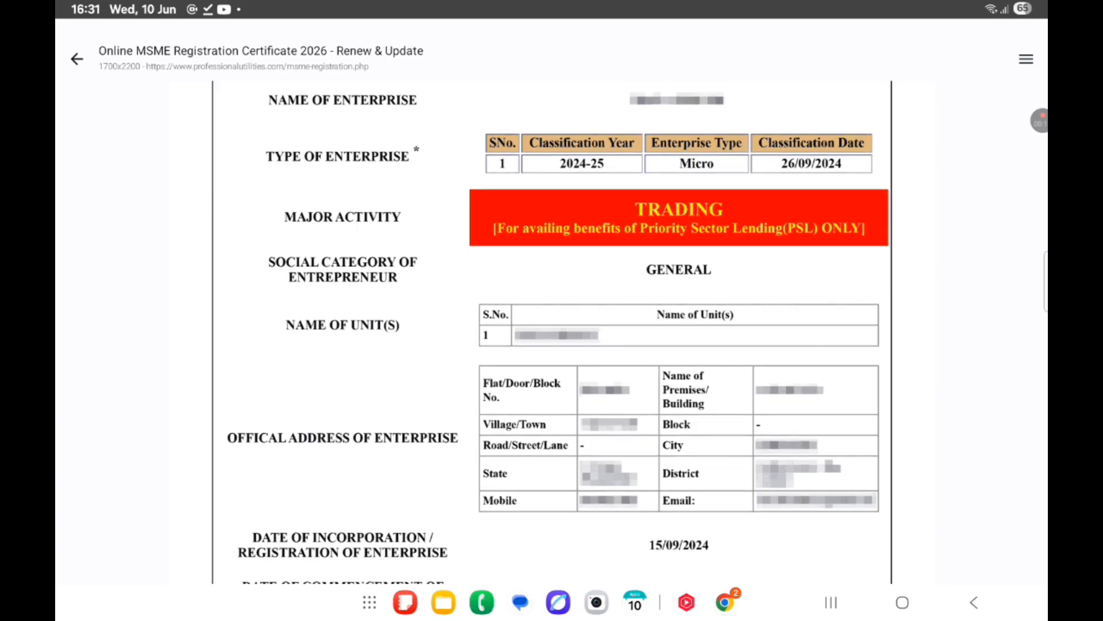
scroll(551, 330, "down", 1)
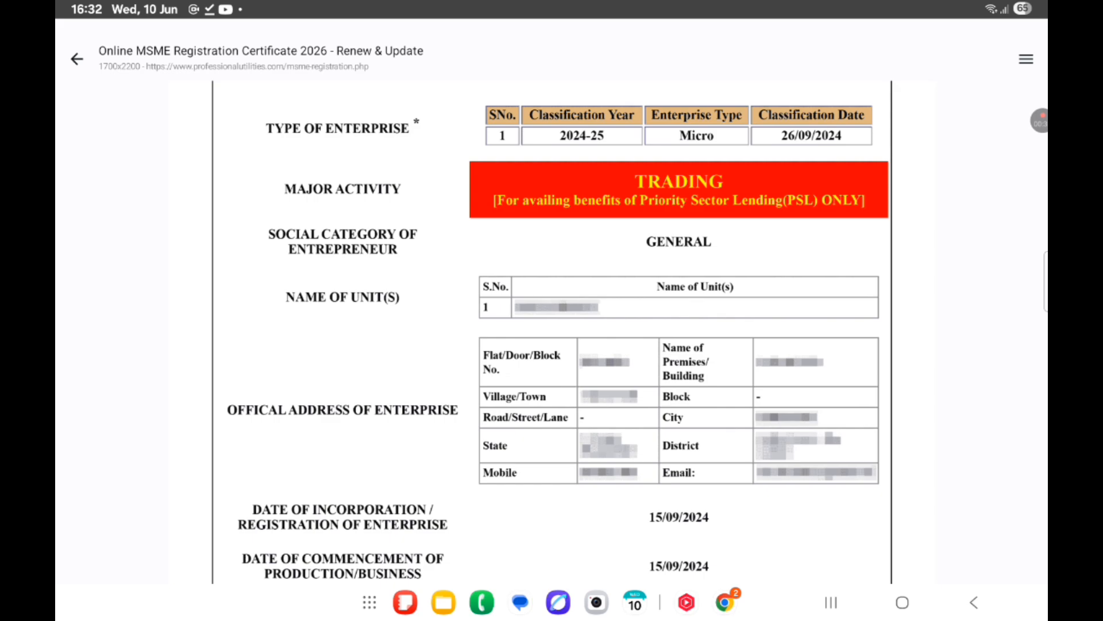
scroll(552, 332, "down", 2)
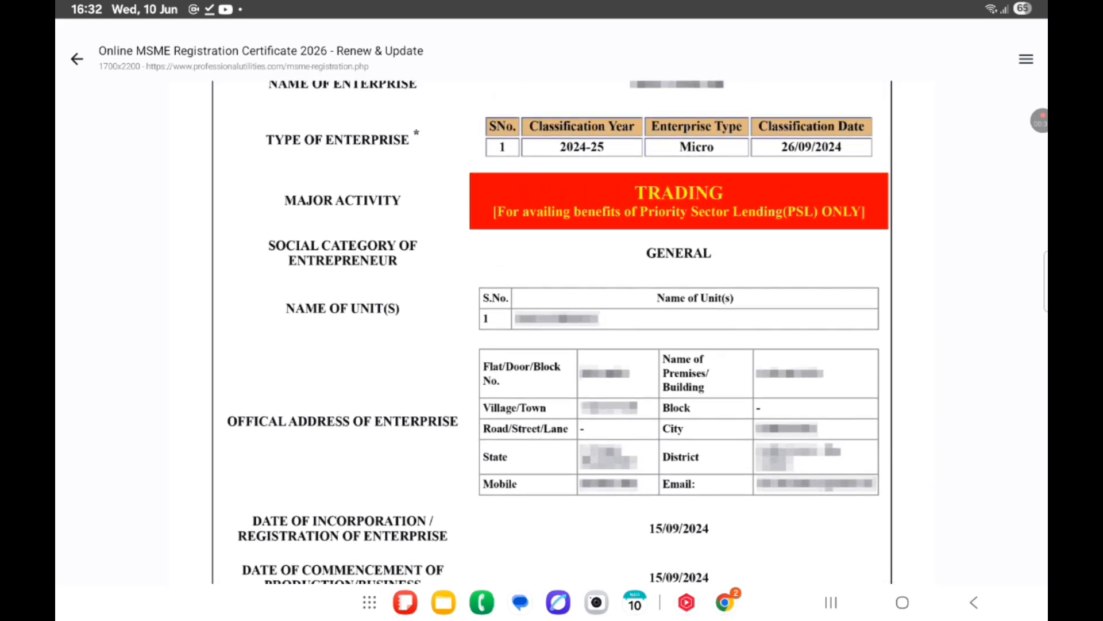
scroll(551, 332, "up", 1)
scroll(551, 332, "down", 10)
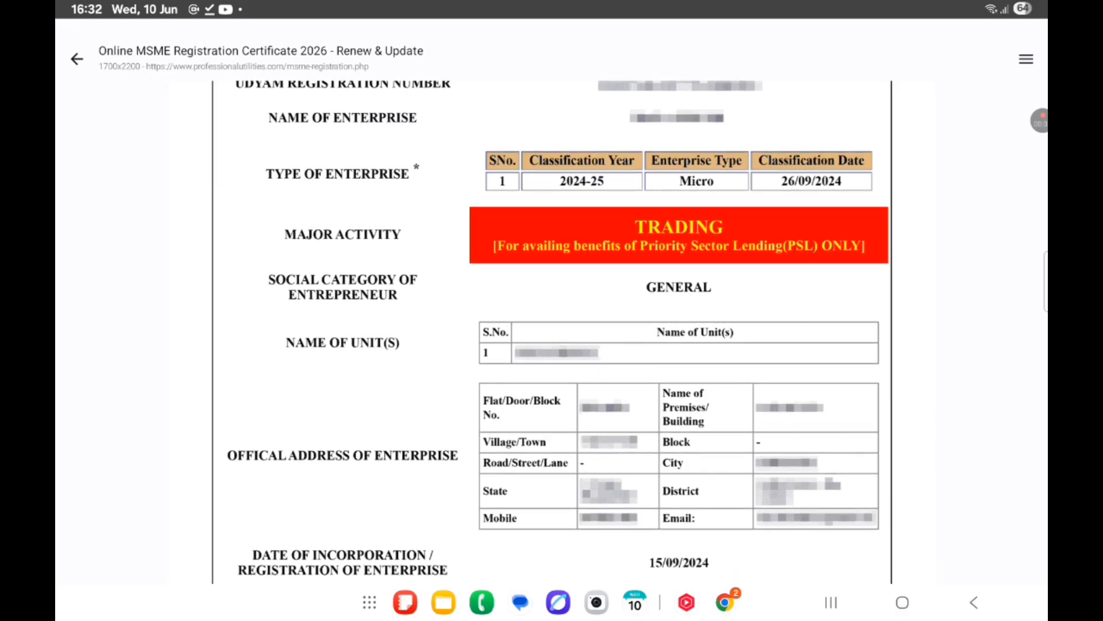
scroll(552, 333, "down", 3)
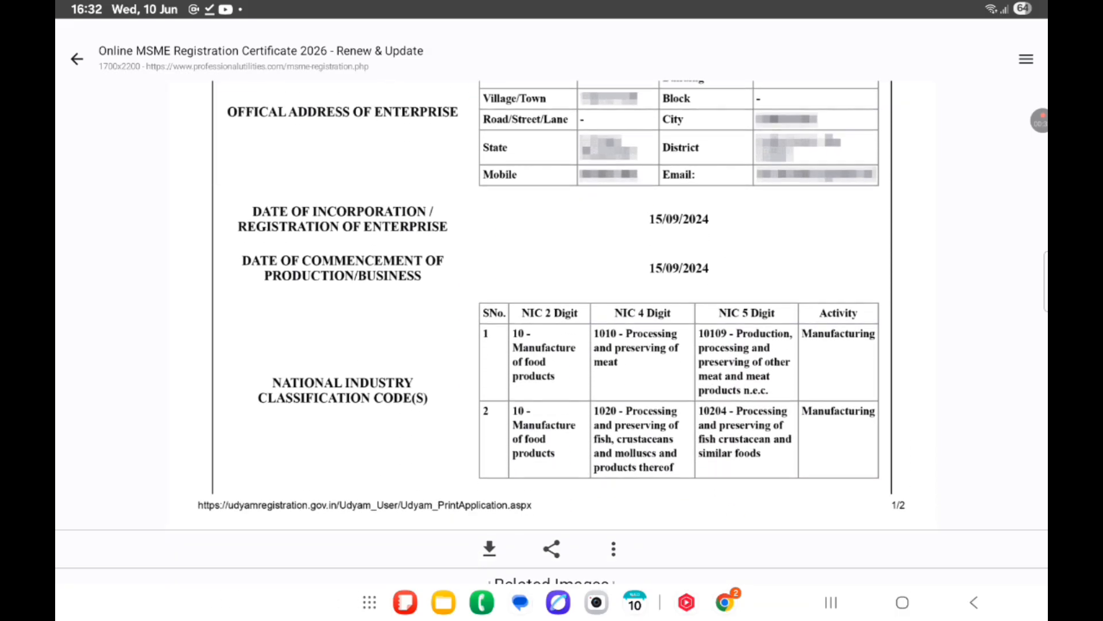
scroll(551, 332, "up", 13)
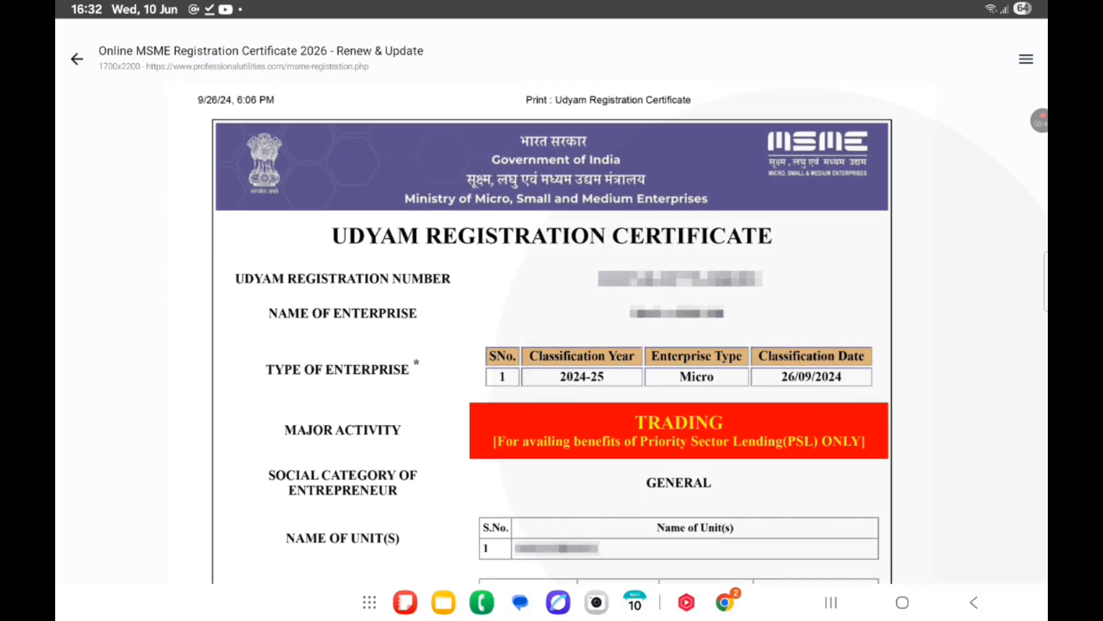
scroll(552, 332, "down", 3)
scroll(552, 332, "down", 7)
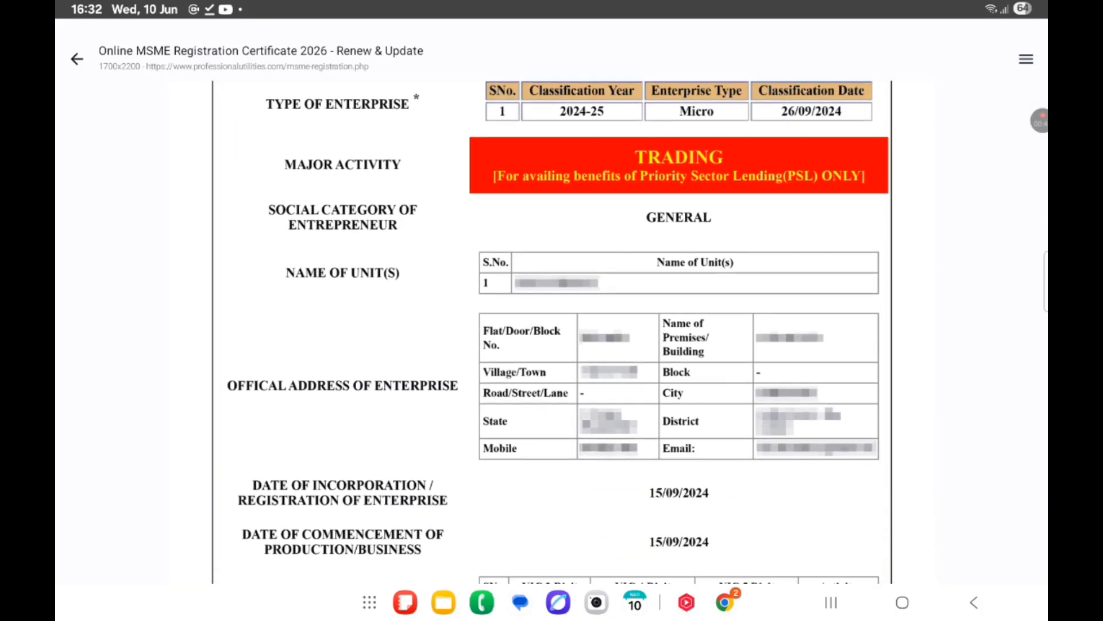
scroll(552, 332, "up", 7)
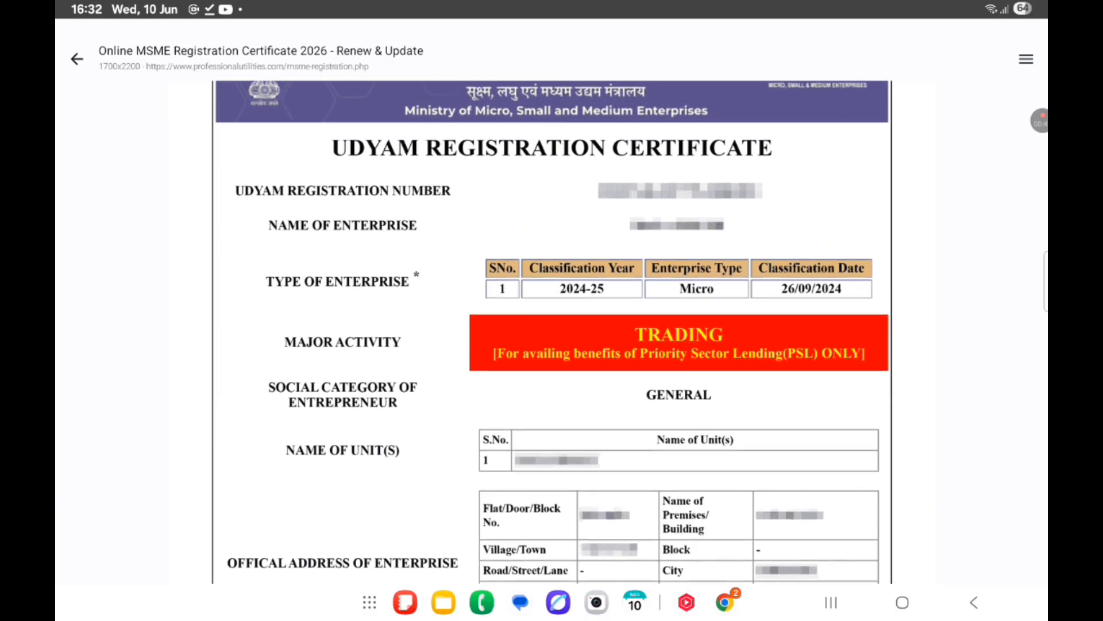
left_click(1039, 121)
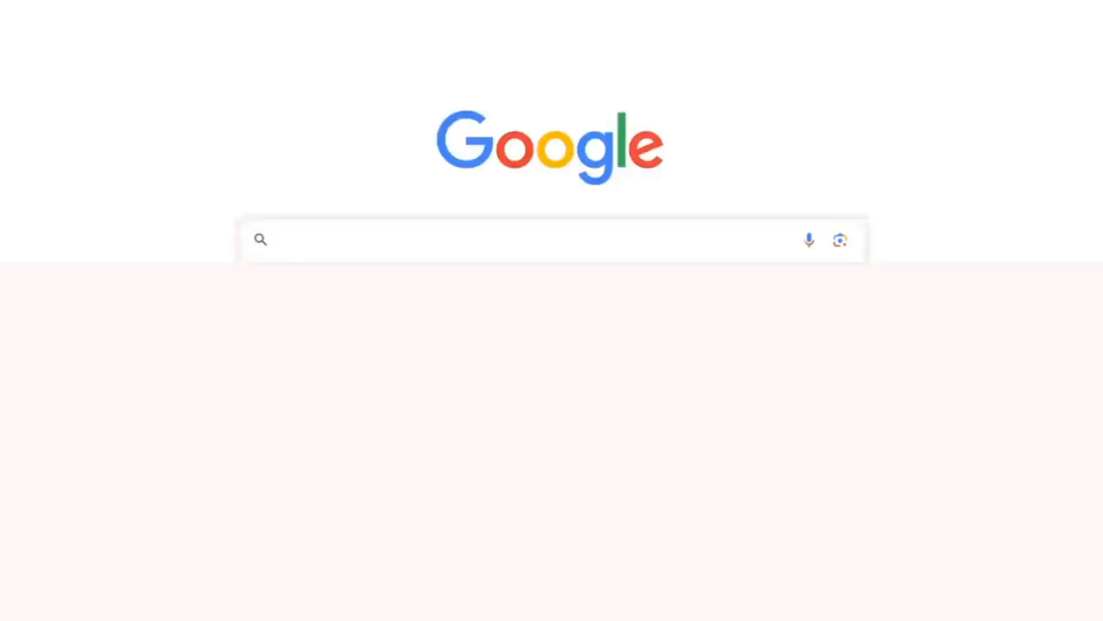
type("udyam aa")
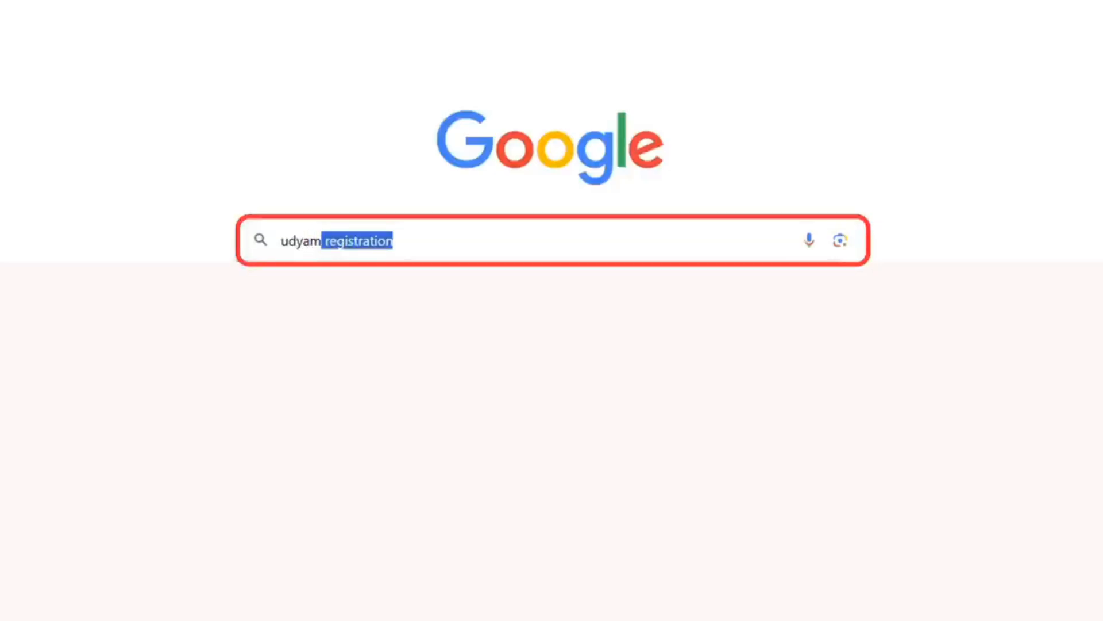
type("dhaar")
key("Return")
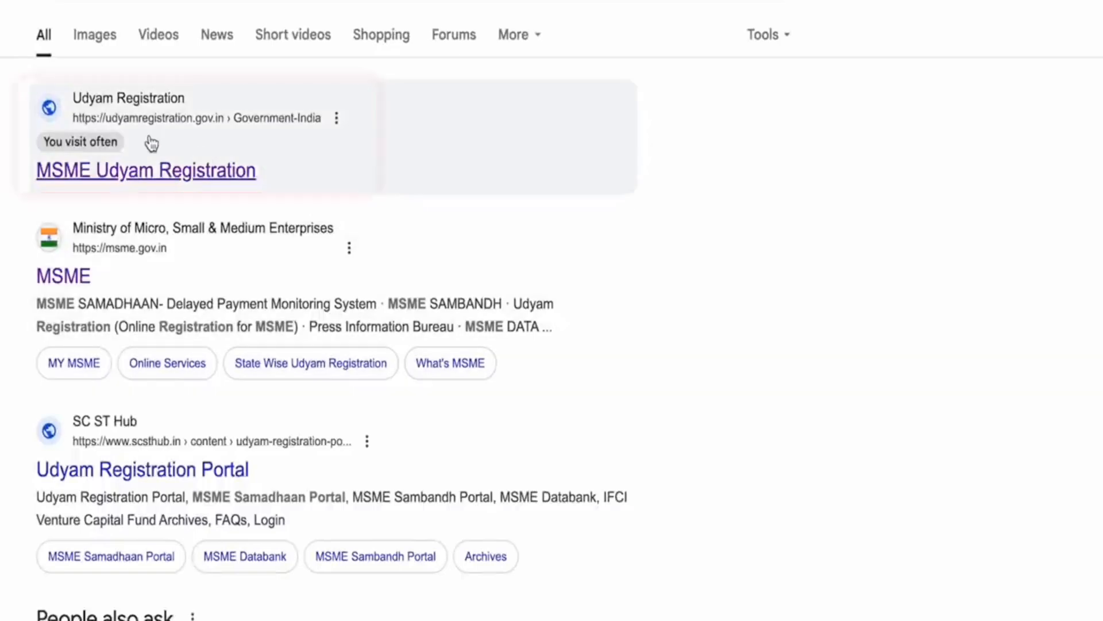
Open udyamregistration.gov.in, start a new-entrepreneur registration and agree to the Aadhaar consent declaration
left_click(150, 141)
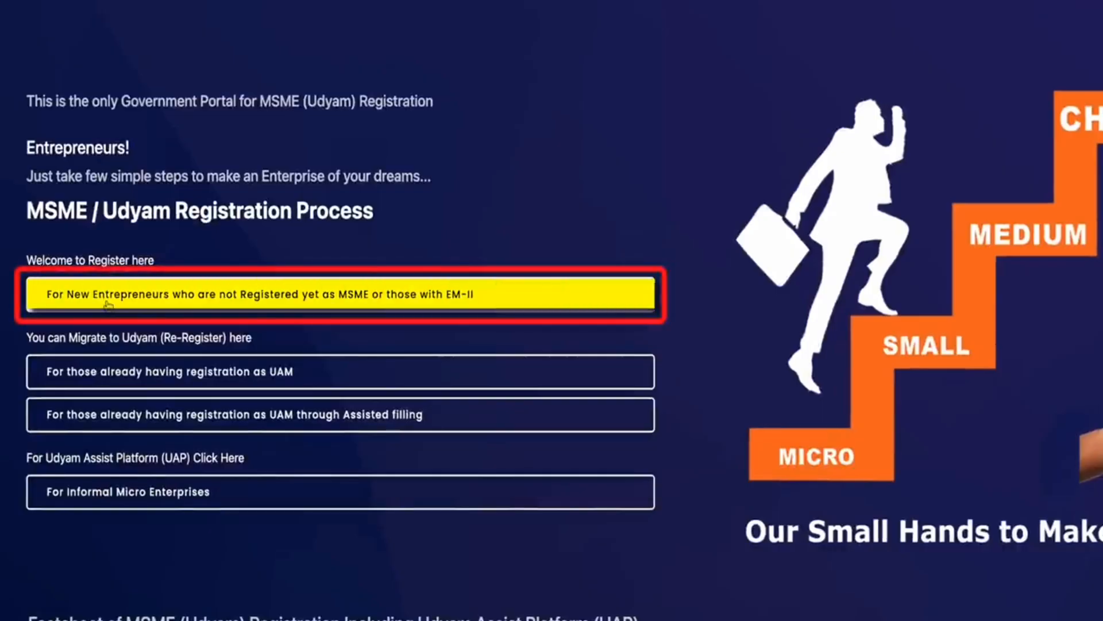
left_click(107, 304)
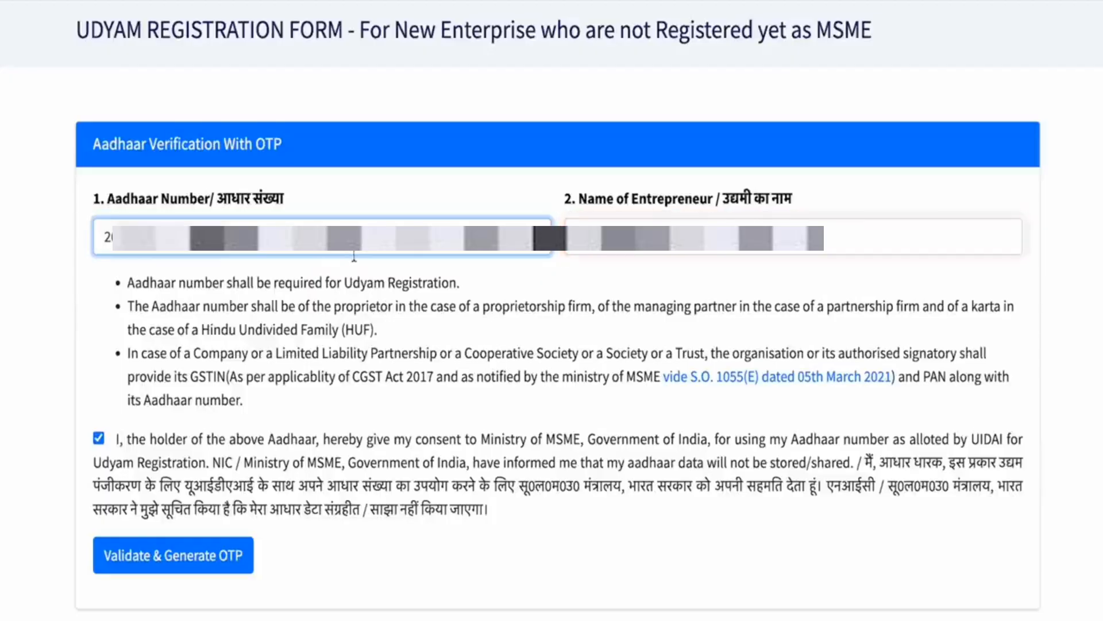
left_click(793, 237)
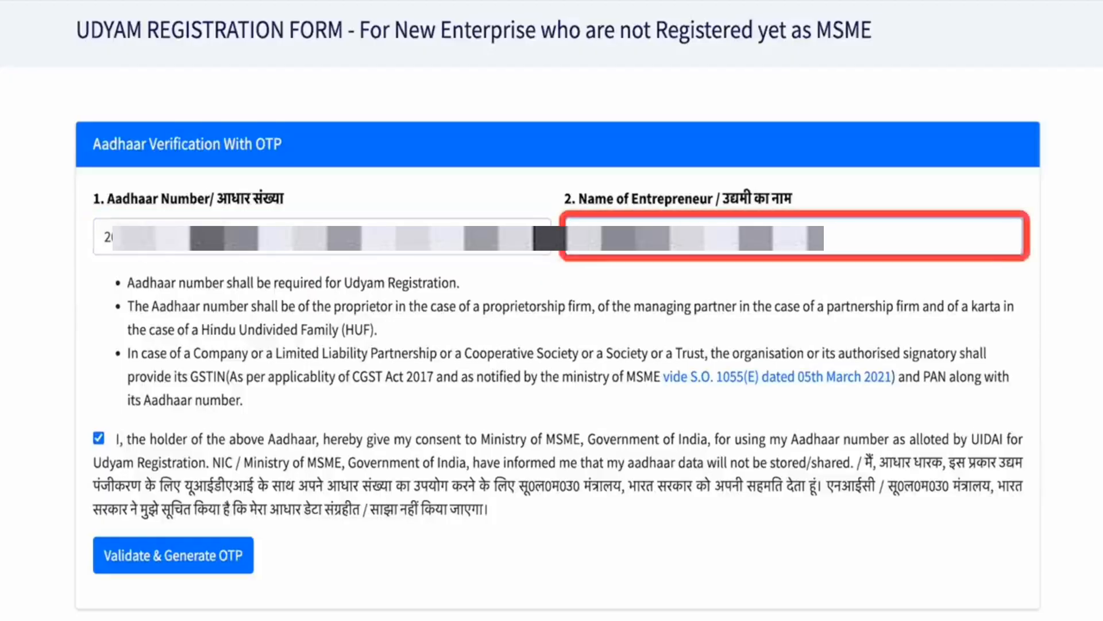
left_click(99, 439)
left_click(99, 439)
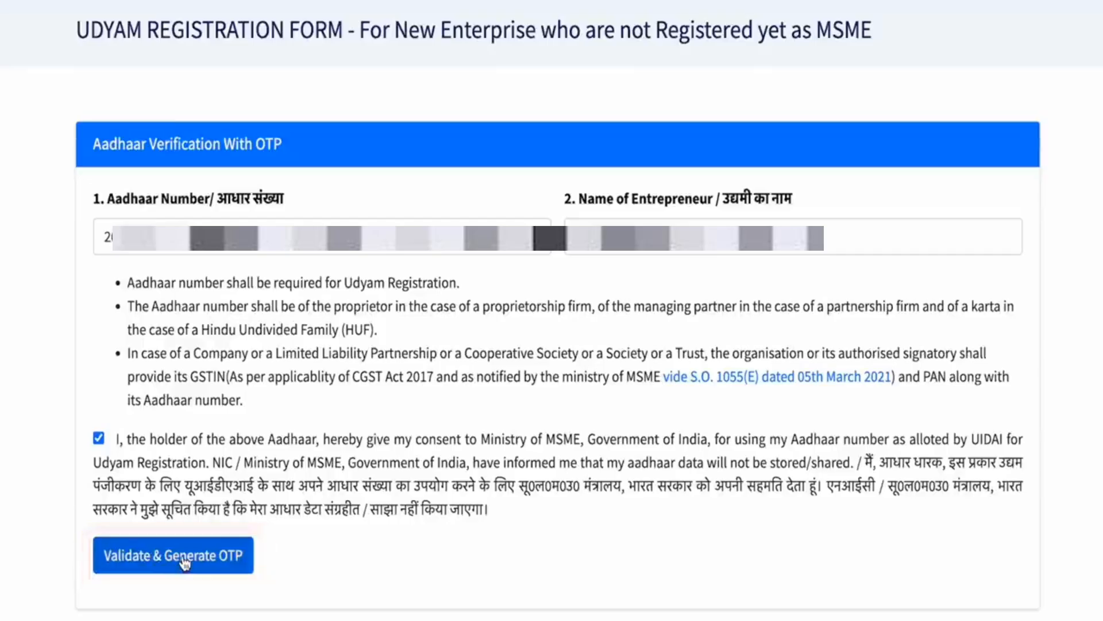
Generate the Aadhaar OTP, enter the received code and validate it
left_click(127, 564)
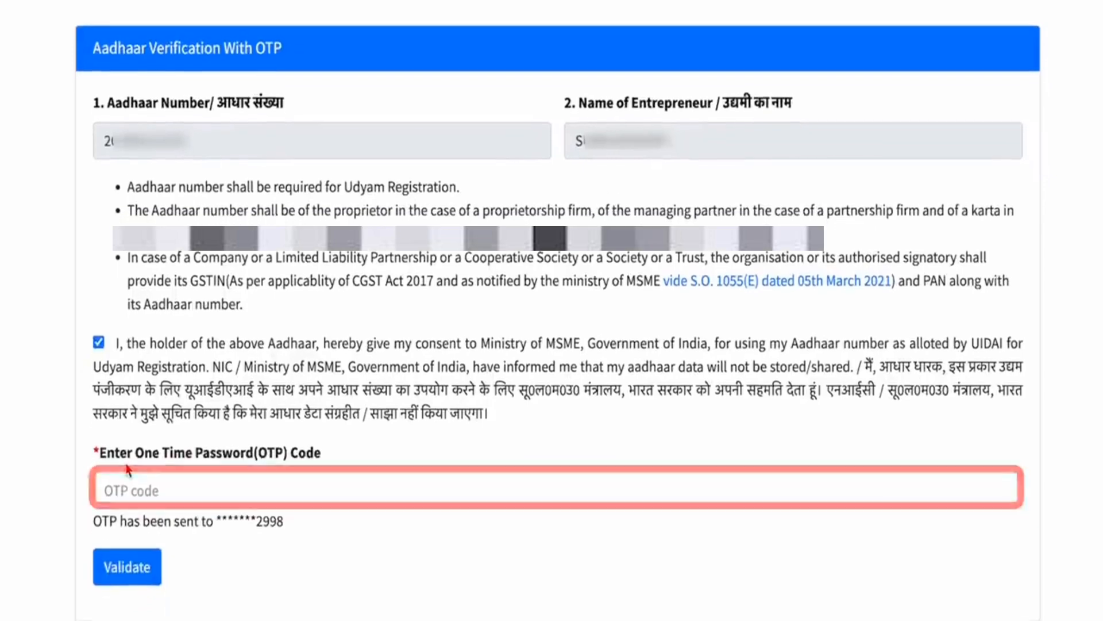
left_click(128, 472)
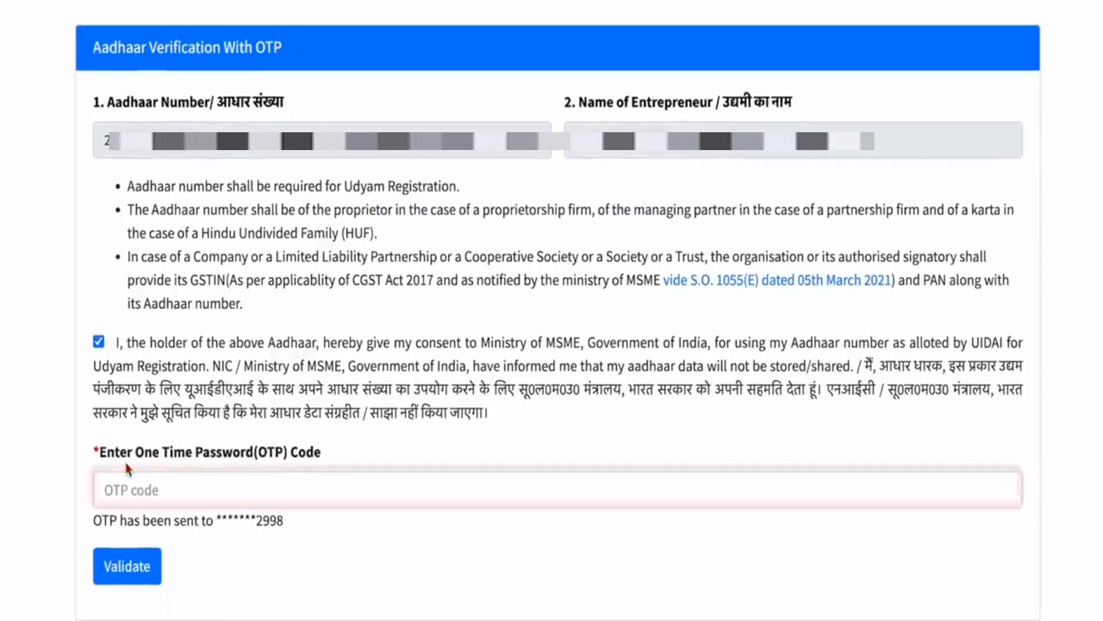
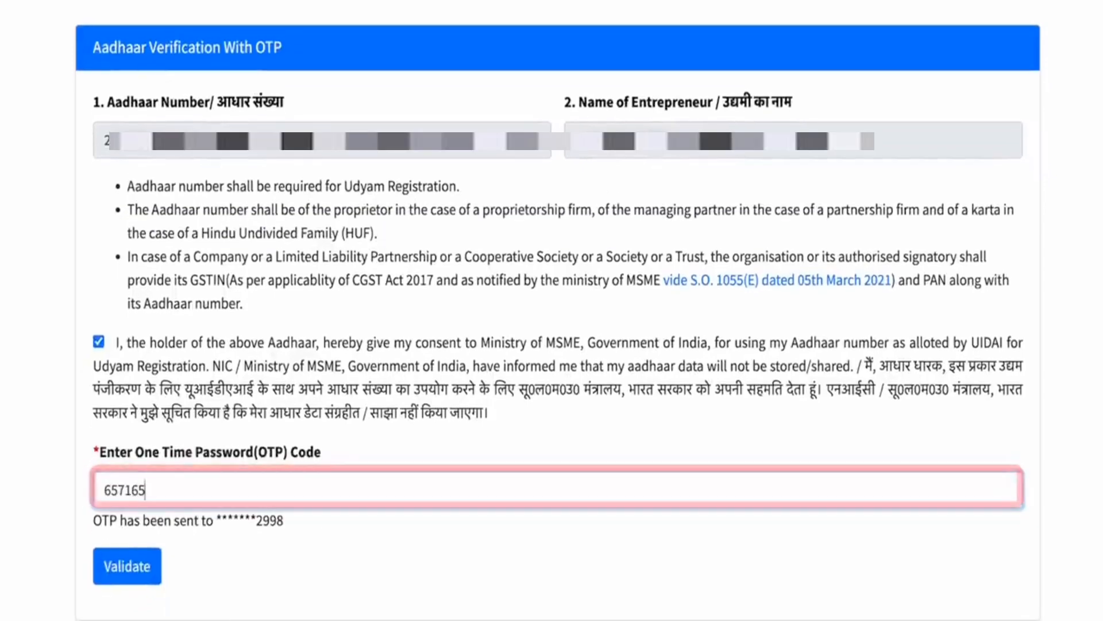
left_click(136, 567)
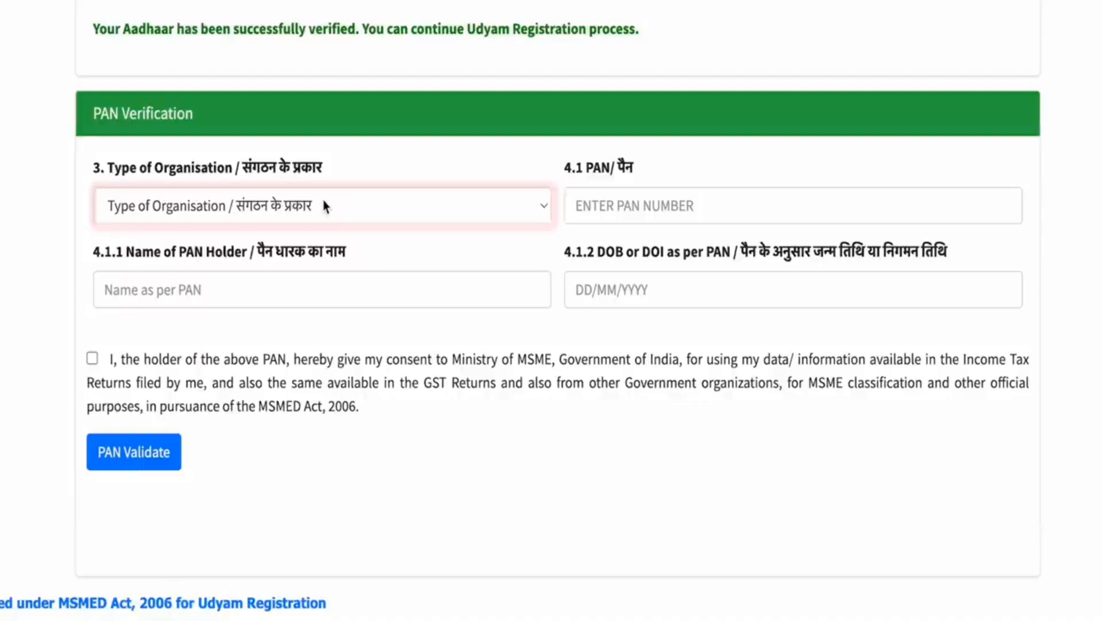
Choose Proprietary as the organisation type and enter the PAN number and PAN holder's name
left_click(325, 206)
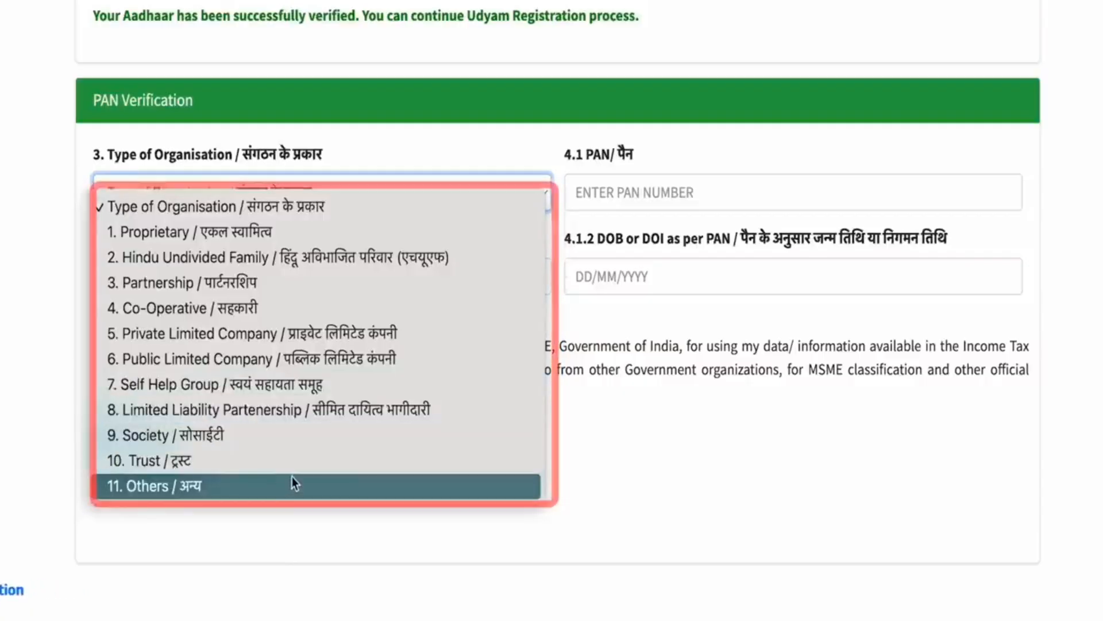
left_click(322, 233)
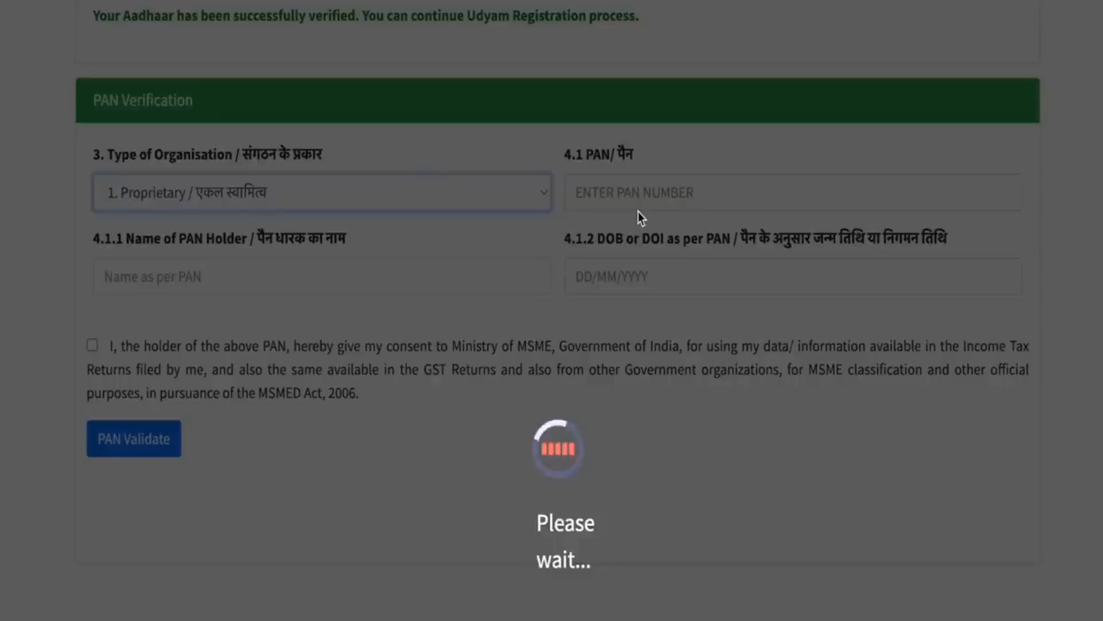
left_click(667, 426)
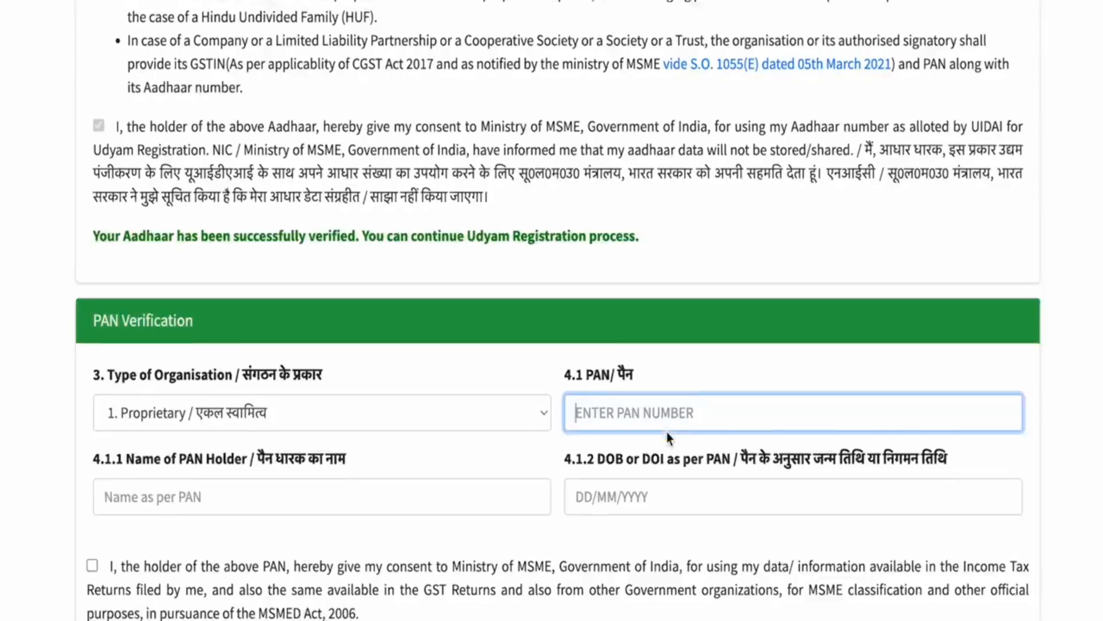
scroll(667, 432, "down", 1)
type("H")
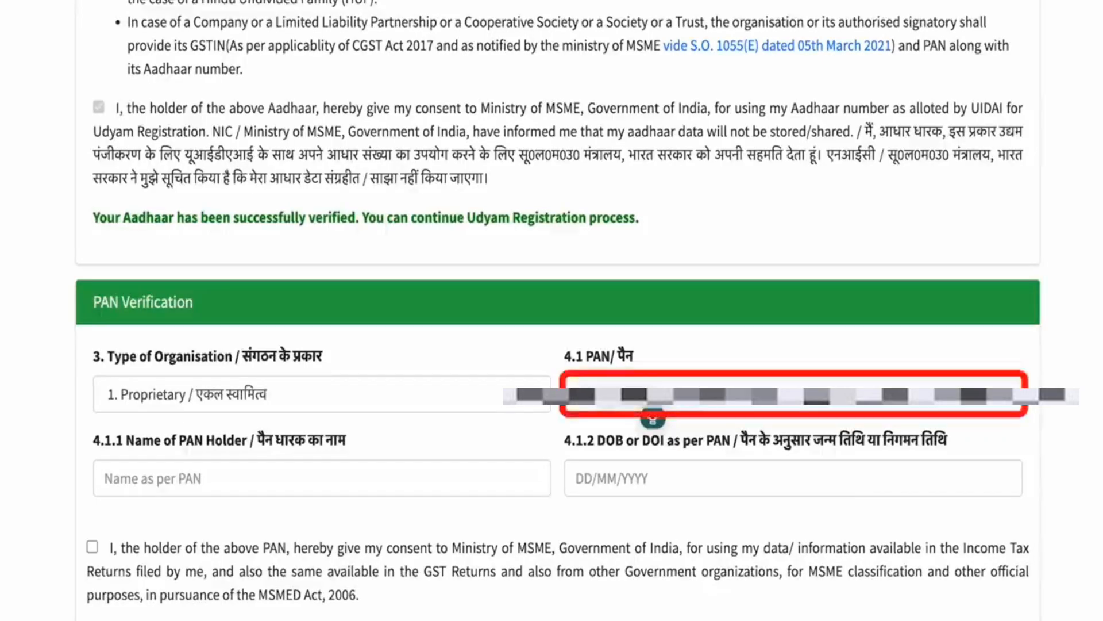
left_click(359, 488)
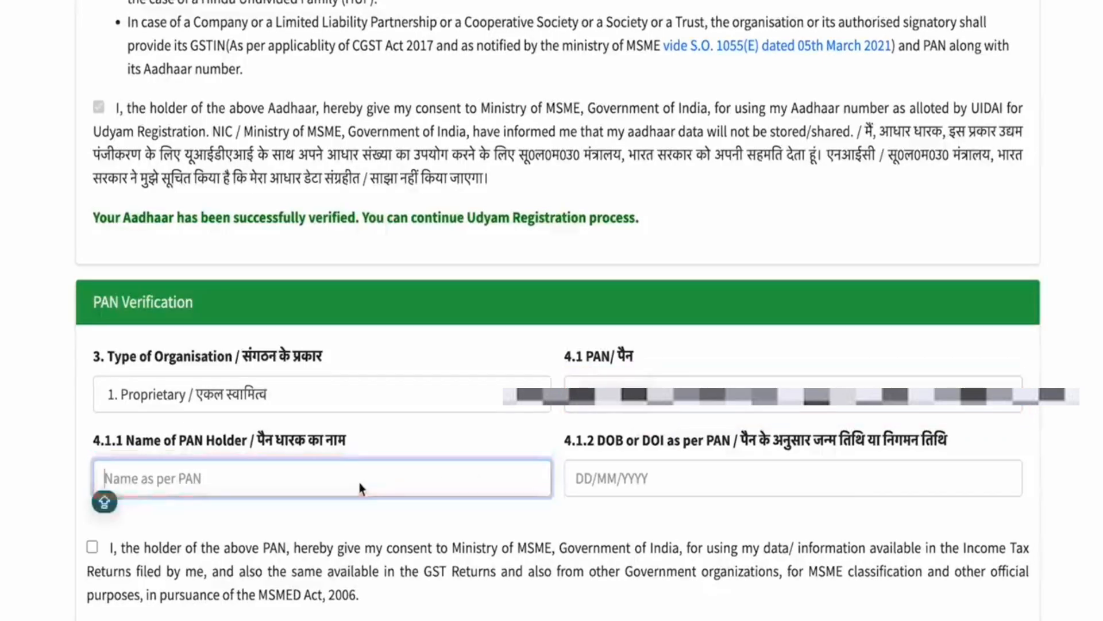
type("S")
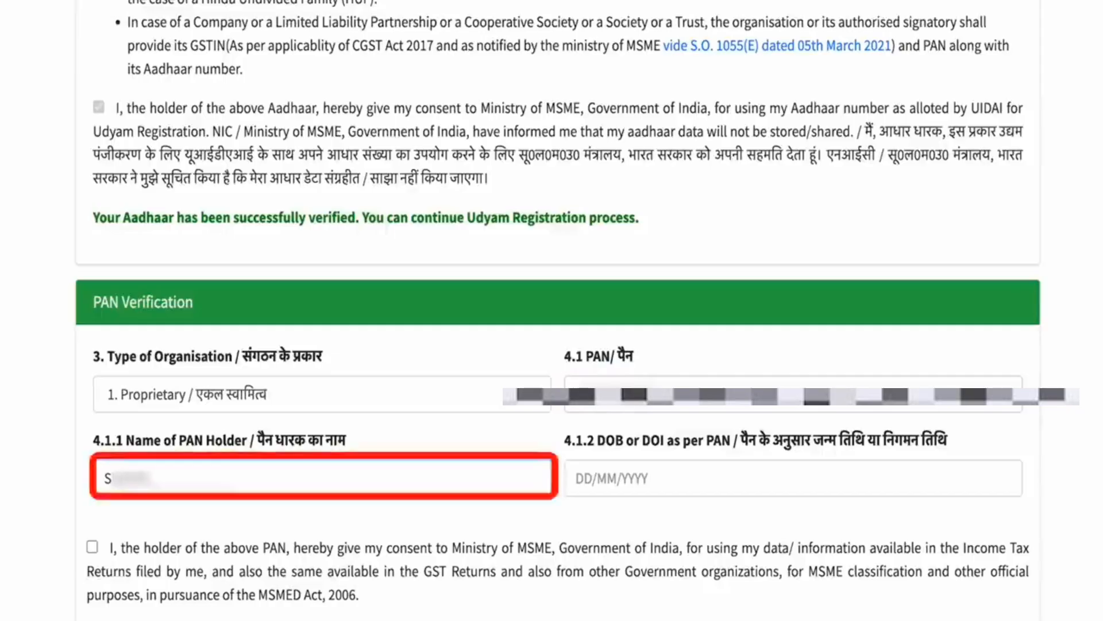
type("...")
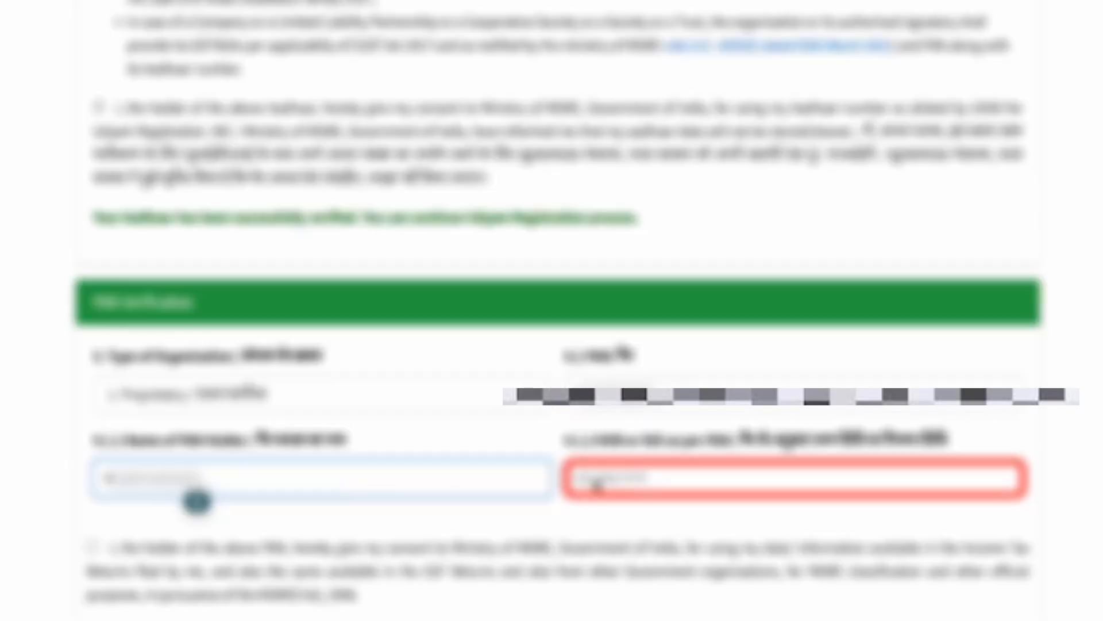
Set the February date of birth, give PAN consent and validate the PAN
left_click(582, 478)
scroll(581, 472, "down", 1)
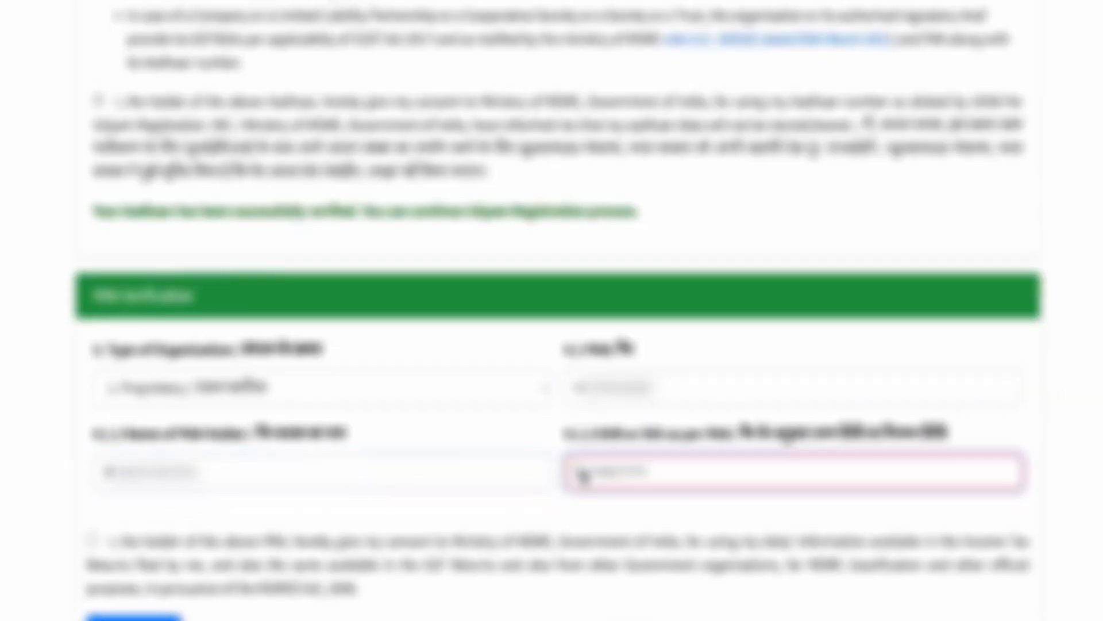
scroll(581, 478, "down", 3)
left_click(668, 323)
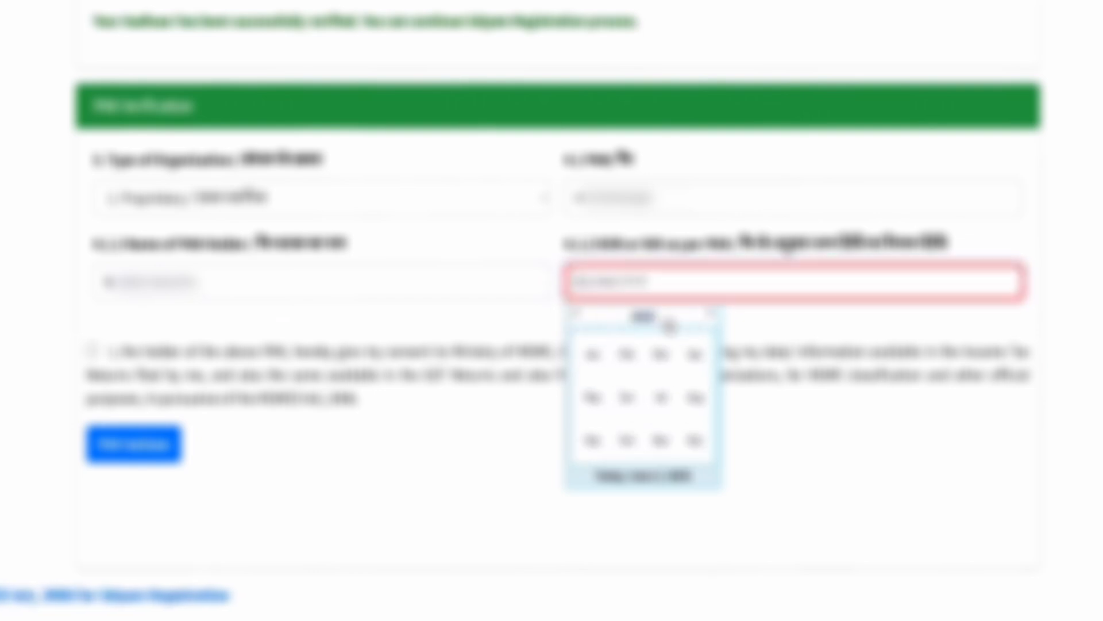
left_click(626, 353)
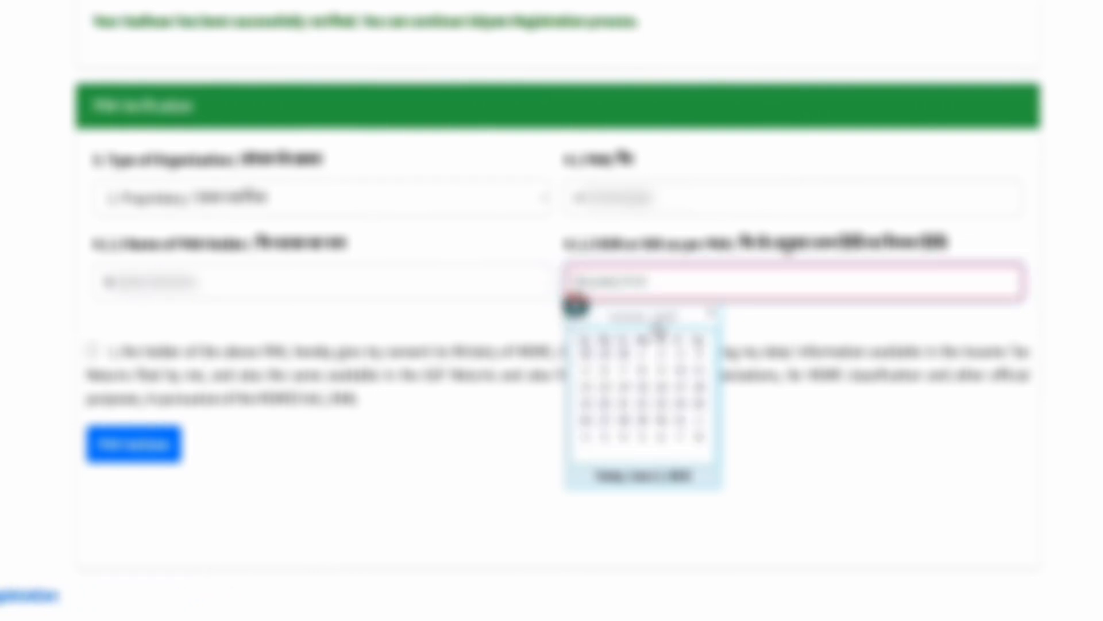
left_click(608, 394)
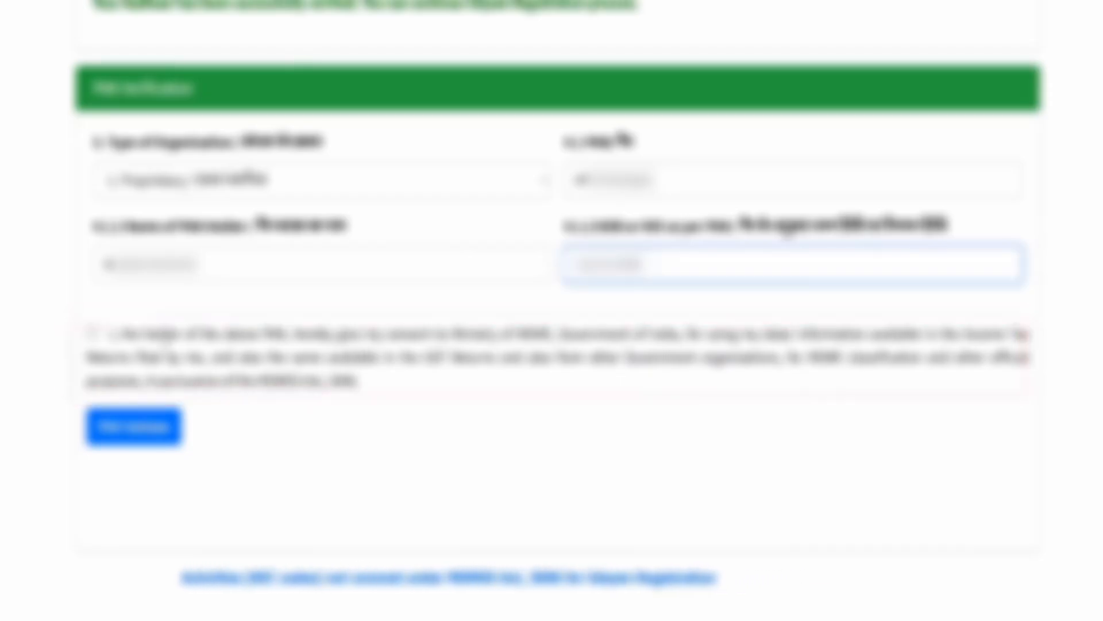
left_click(92, 333)
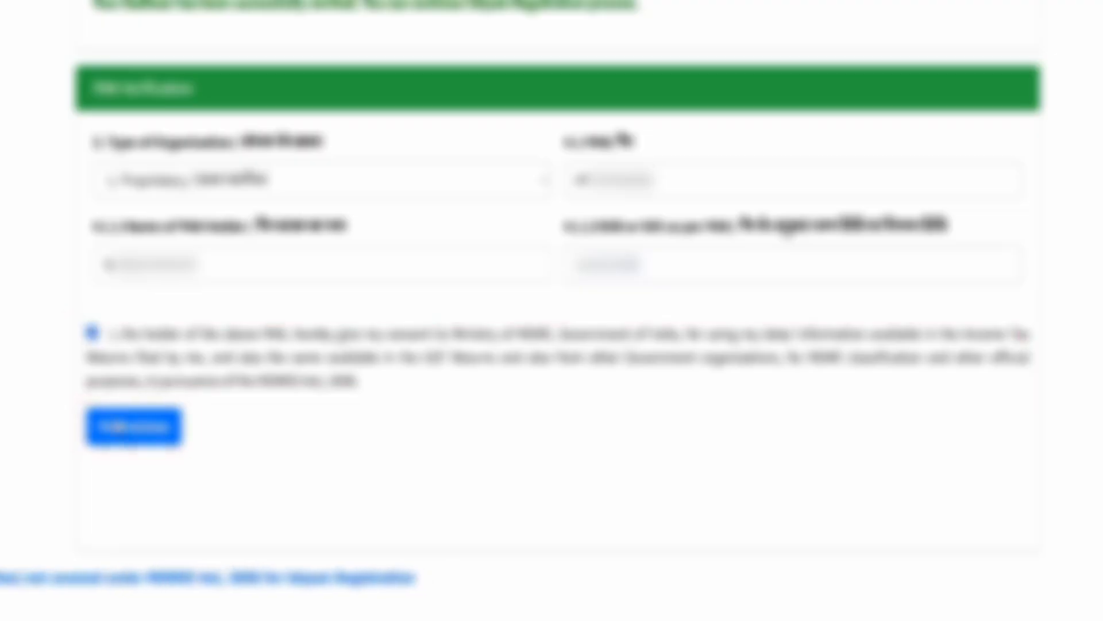
left_click(138, 436)
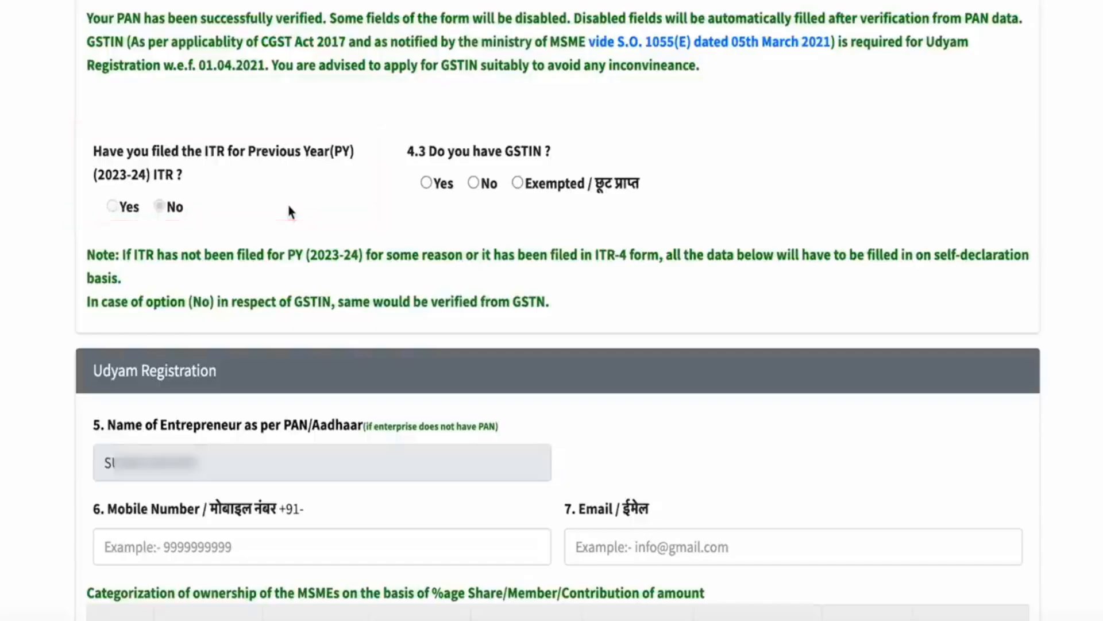
Answer No to having a GSTIN and enter the mobile number and email address
left_click(473, 184)
scroll(449, 240, "down", 4)
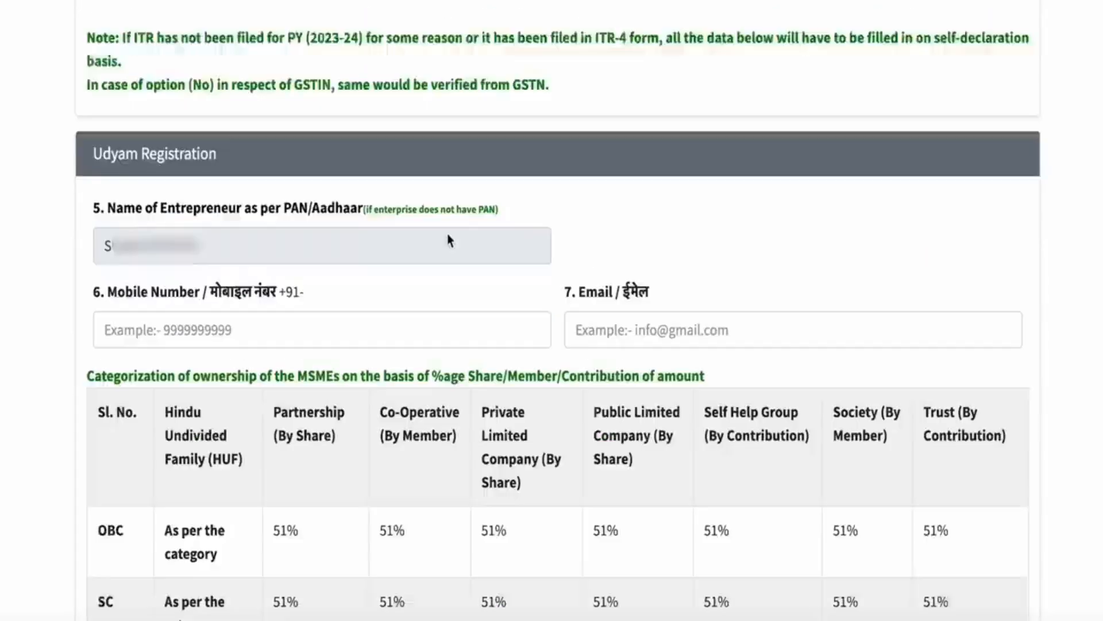
scroll(450, 241, "down", 5)
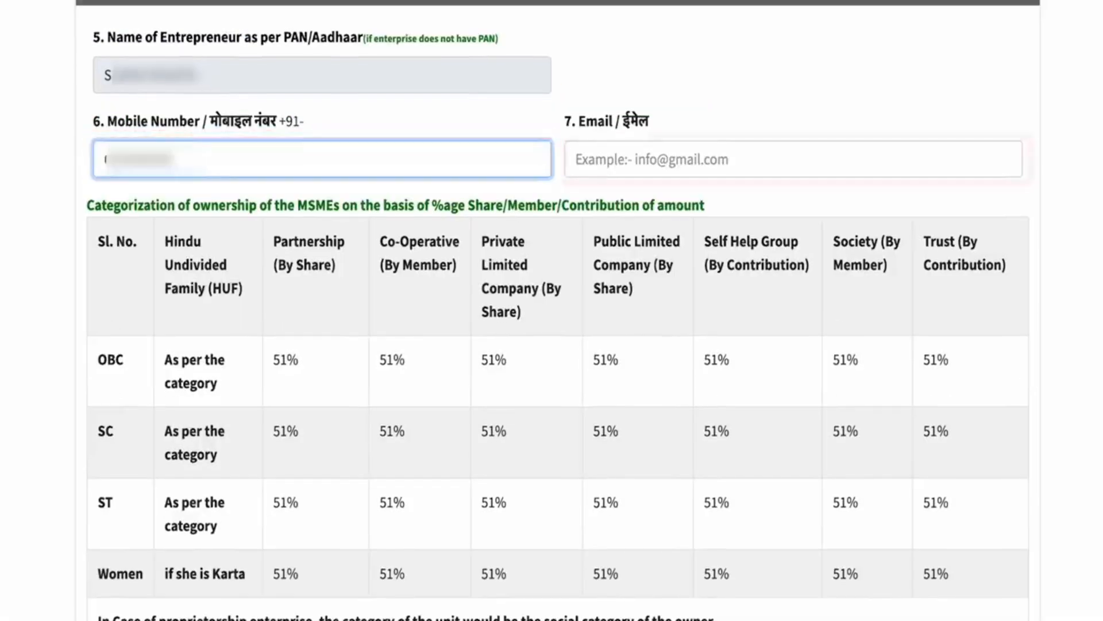
left_click(725, 166)
type("su...")
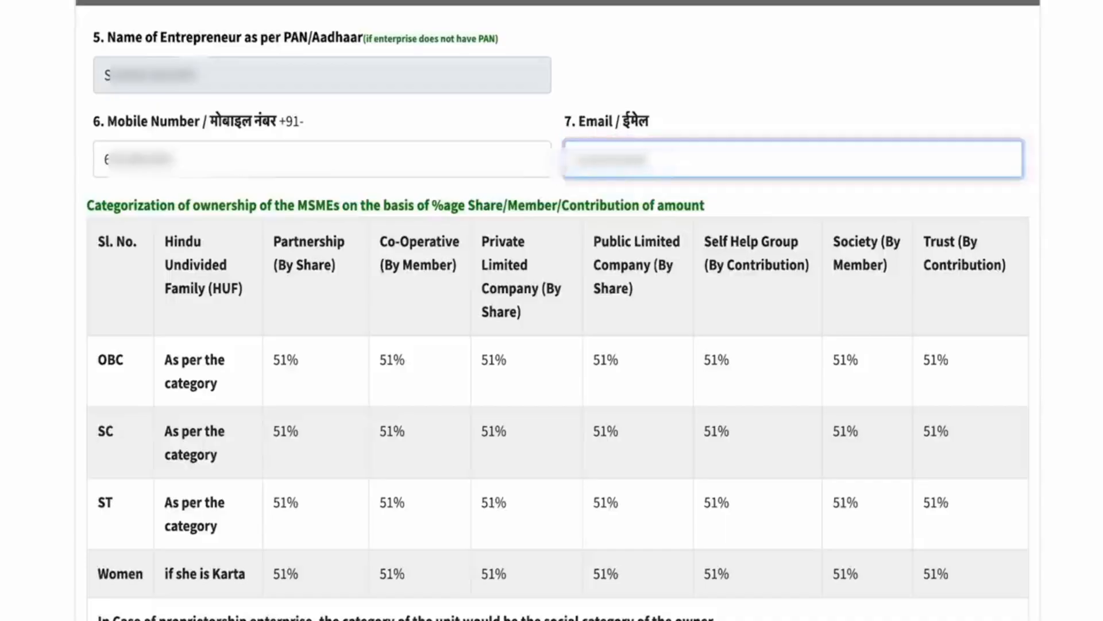
scroll(477, 278, "down", 8)
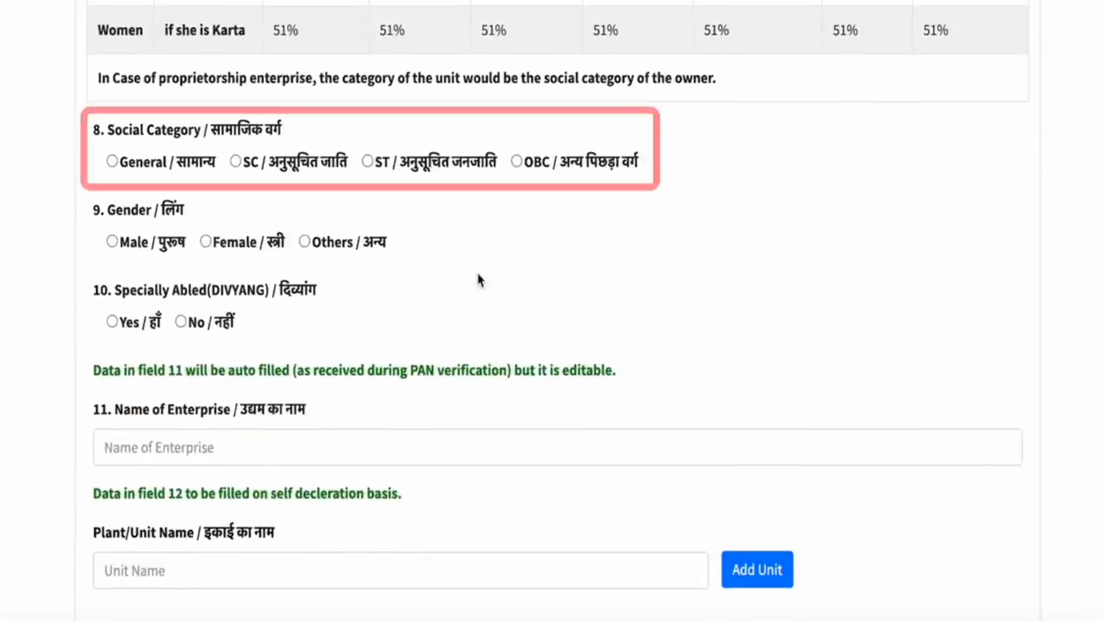
Set social category to OBC, gender to Female and specially abled to No
left_click(517, 161)
left_click(205, 242)
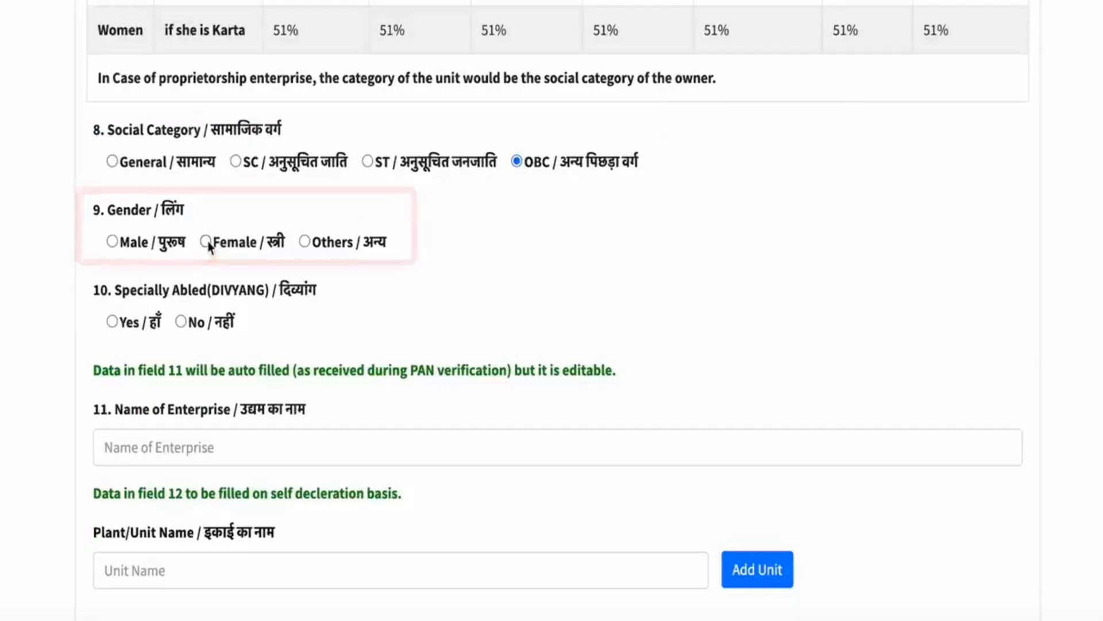
scroll(402, 301, "down", 2)
scroll(400, 296, "up", 1)
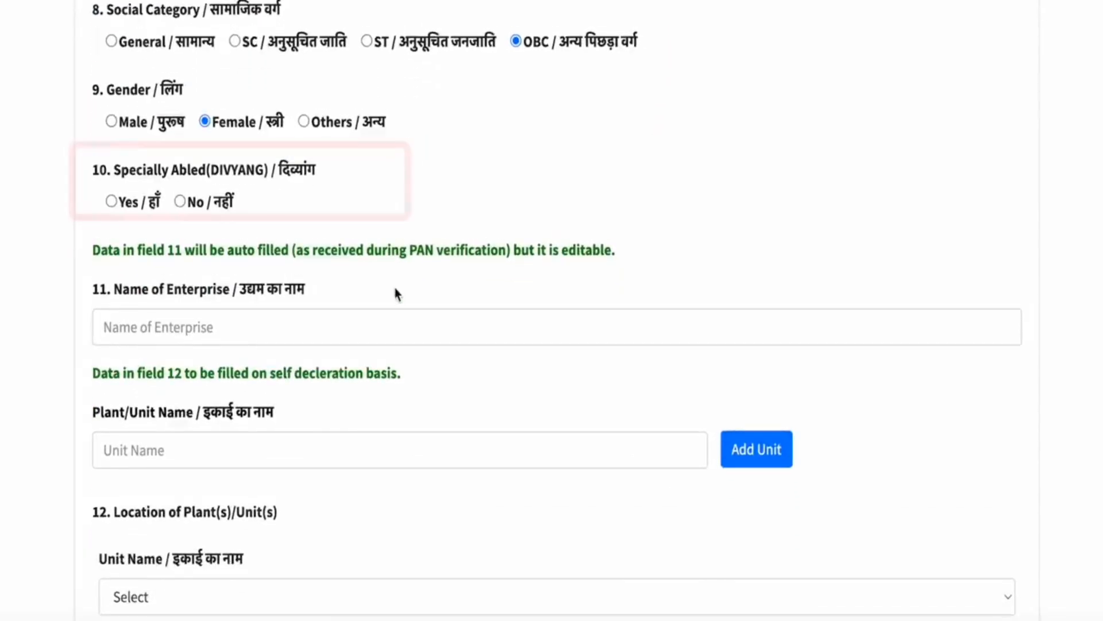
left_click(180, 201)
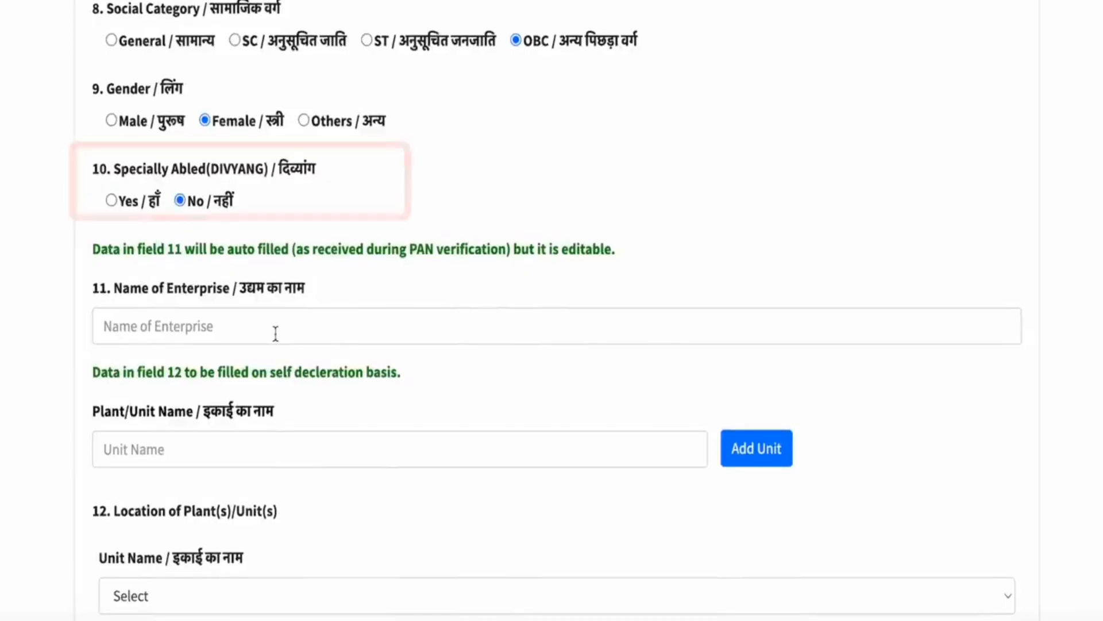
scroll(276, 334, "down", 5)
scroll(286, 317, "down", 2)
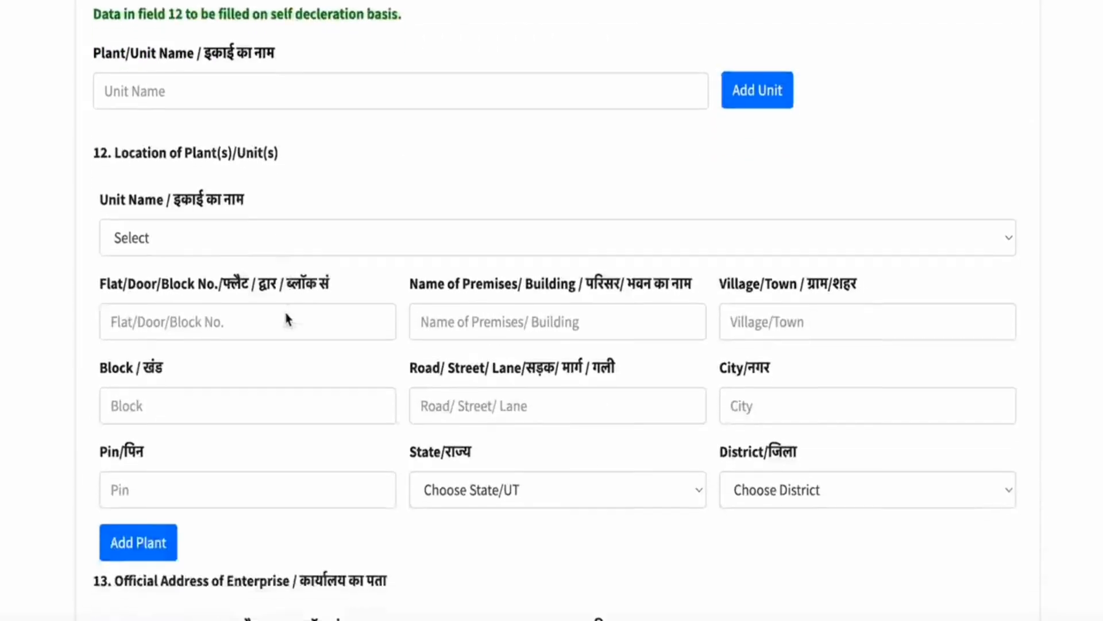
scroll(286, 322, "up", 3)
Retype the Name of Enterprise, enter the plant unit name and add it as unit 1
left_click(275, 98)
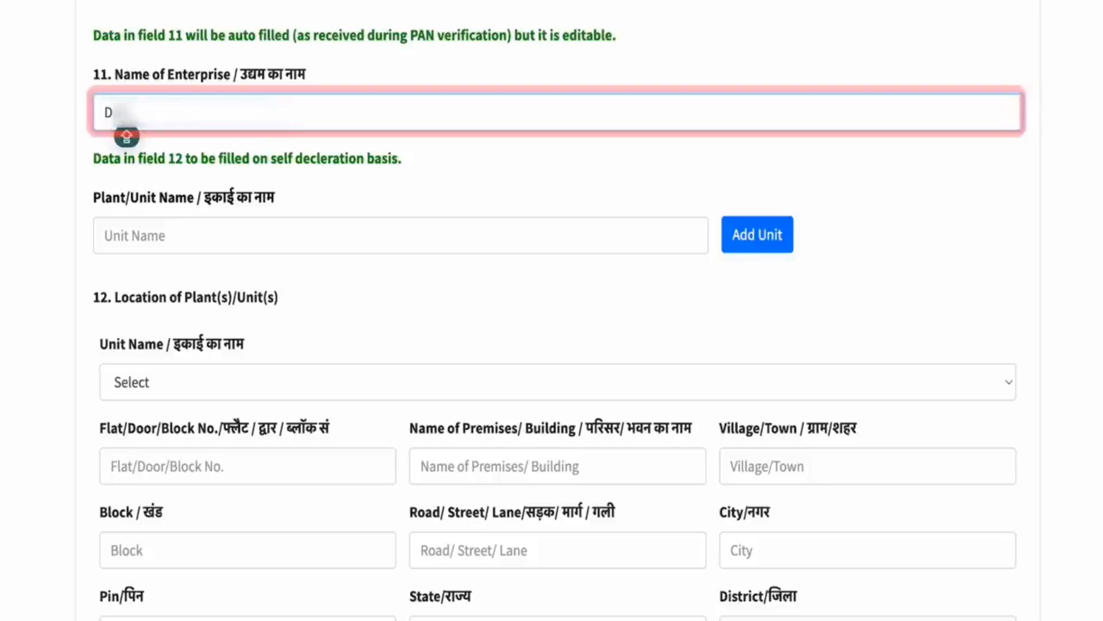
key("BackSpace")
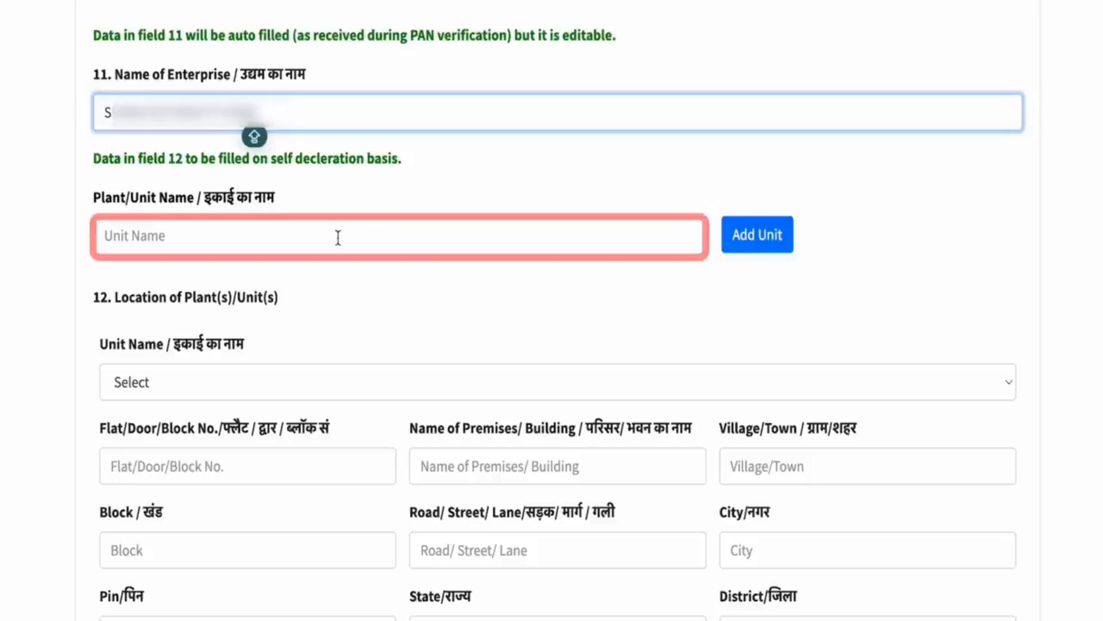
left_click(338, 238)
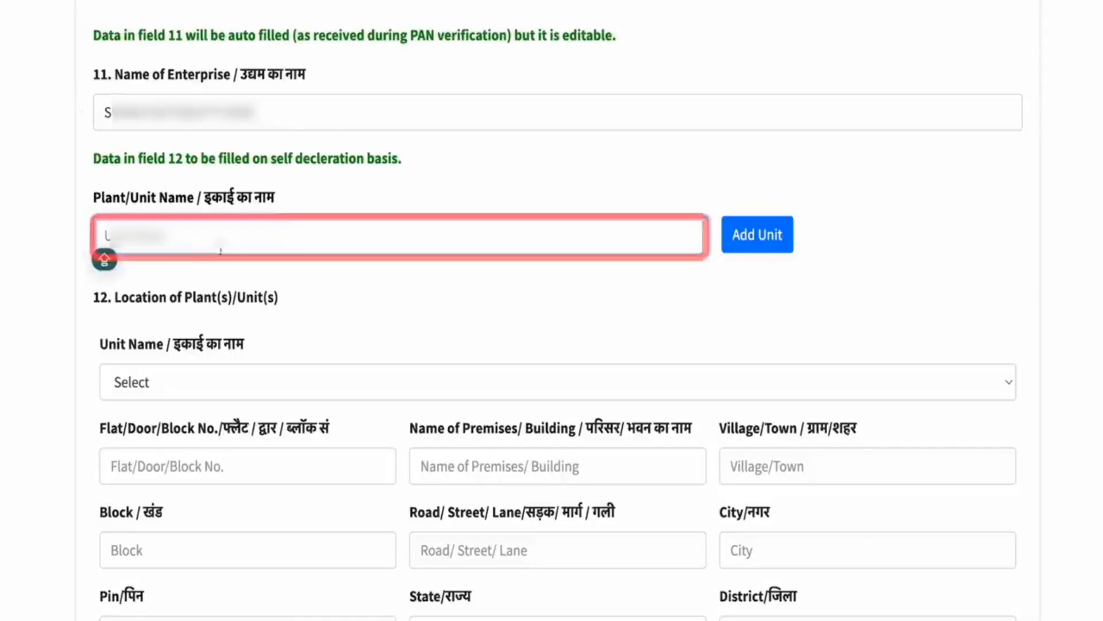
type("S???")
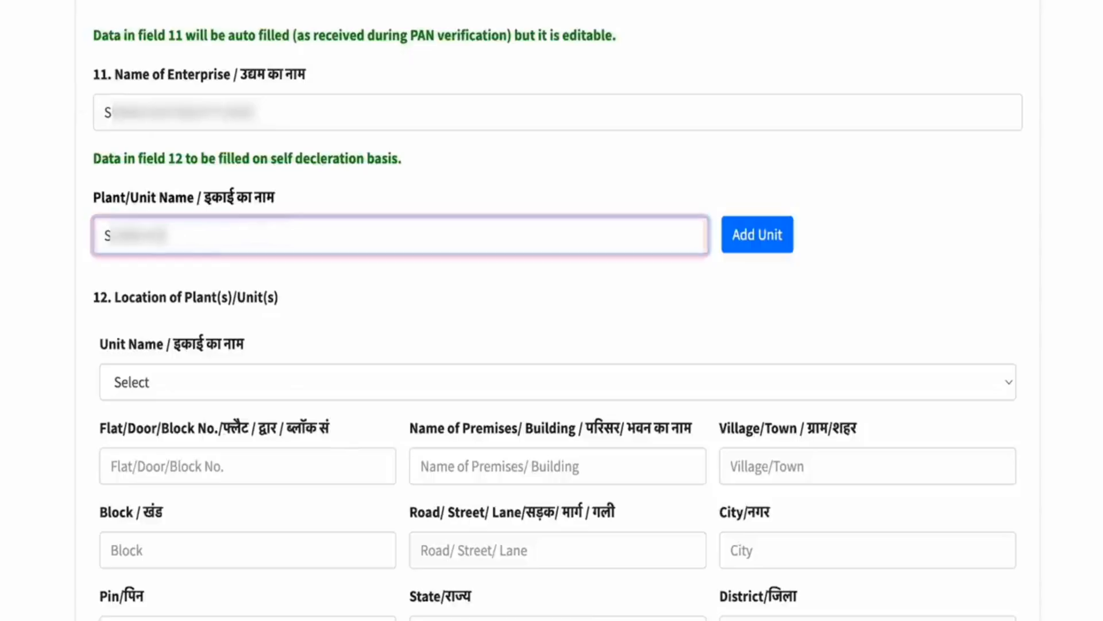
type("???????")
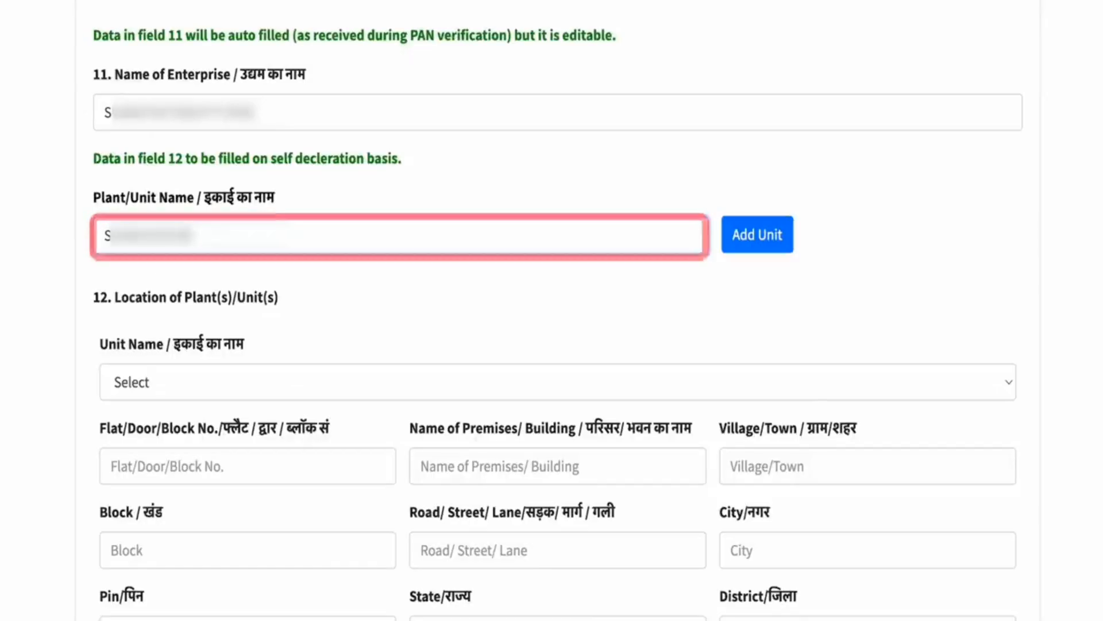
type("???")
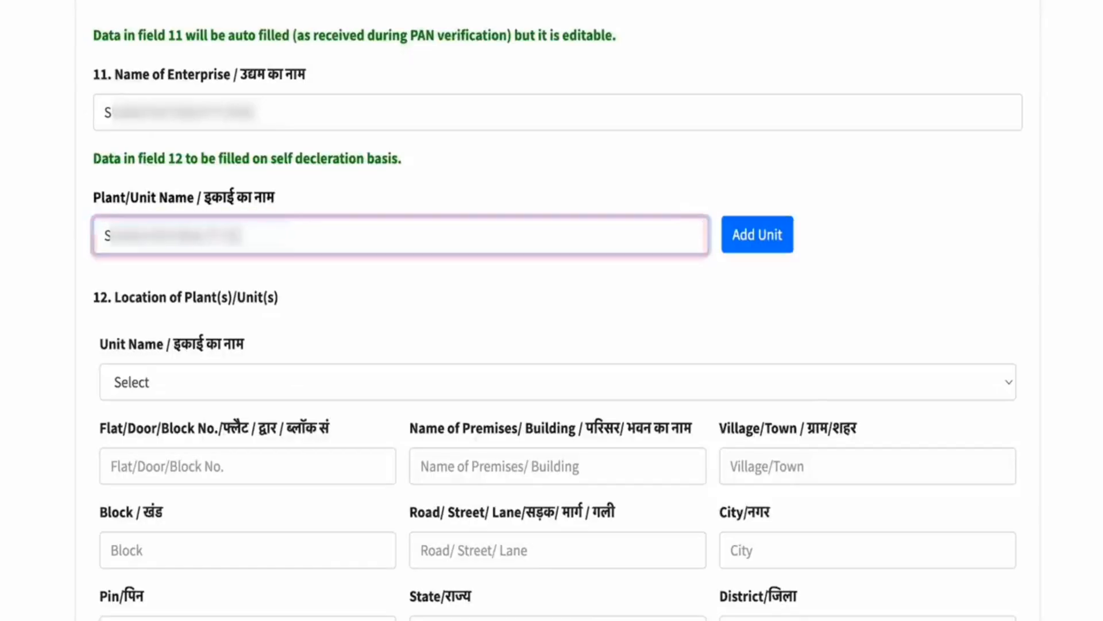
key("Tab")
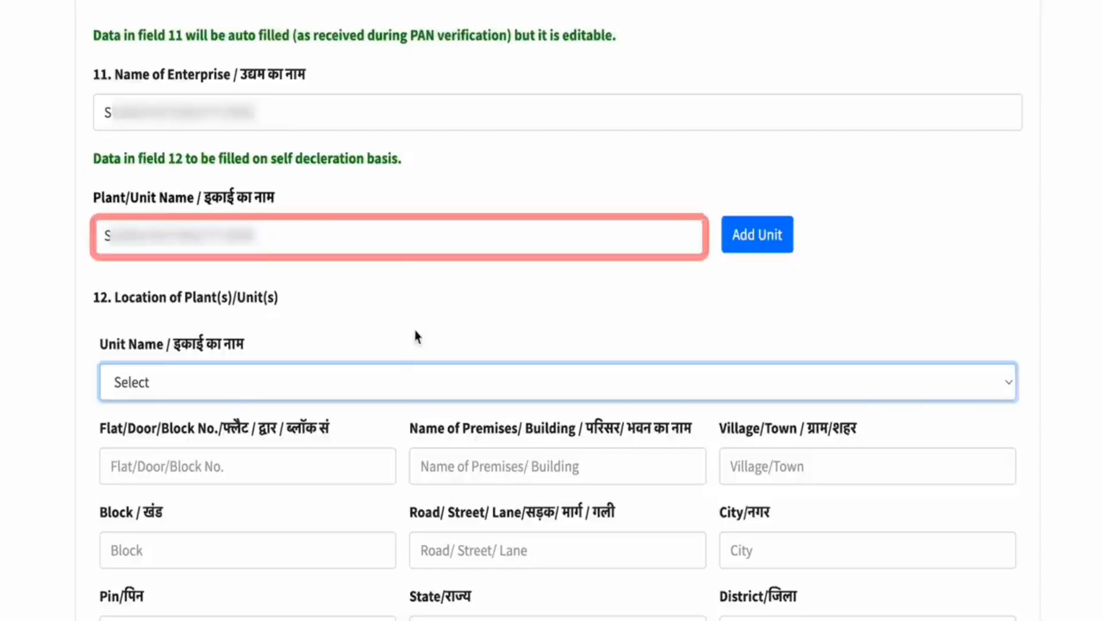
left_click(779, 238)
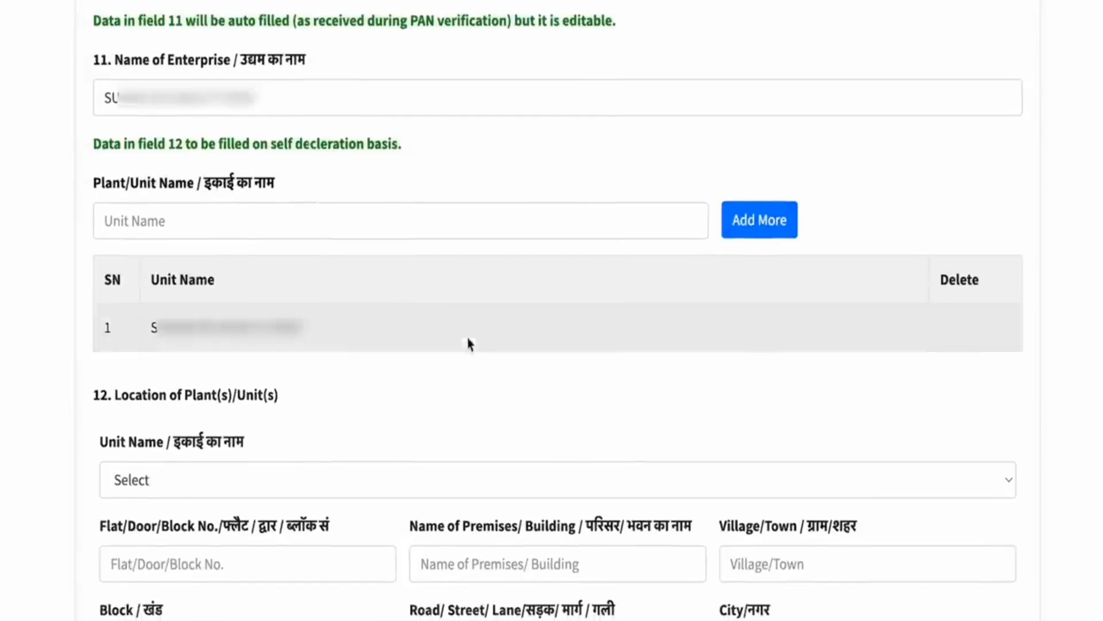
left_click(355, 224)
Select the new unit under Location of Plant and fill its flat, block, road and pin fields in capitals
scroll(401, 519, "down", 6)
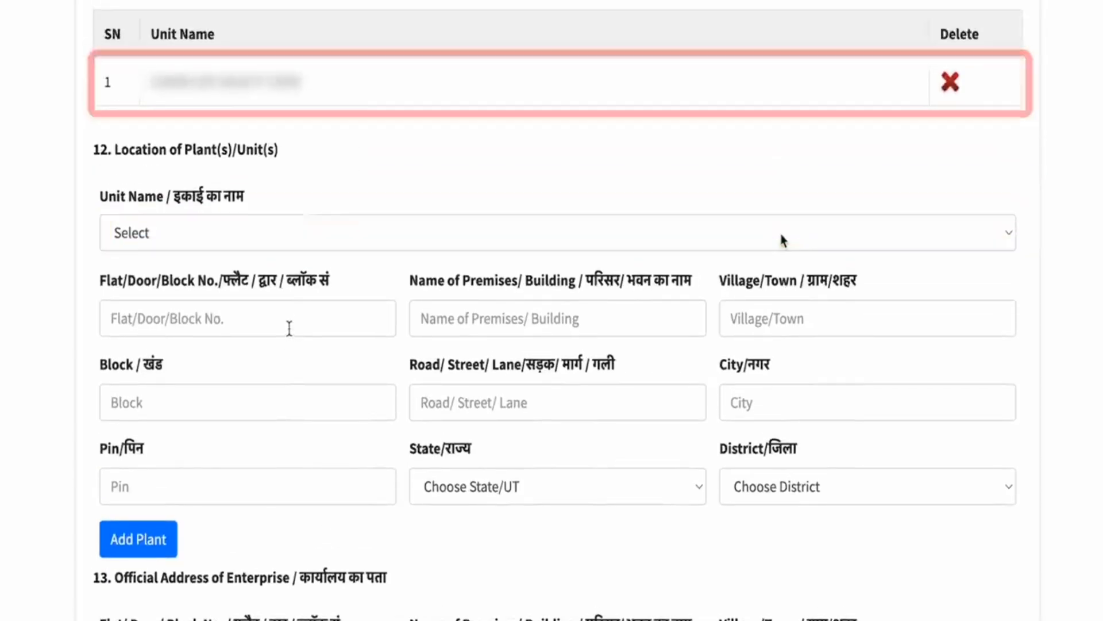
left_click(781, 235)
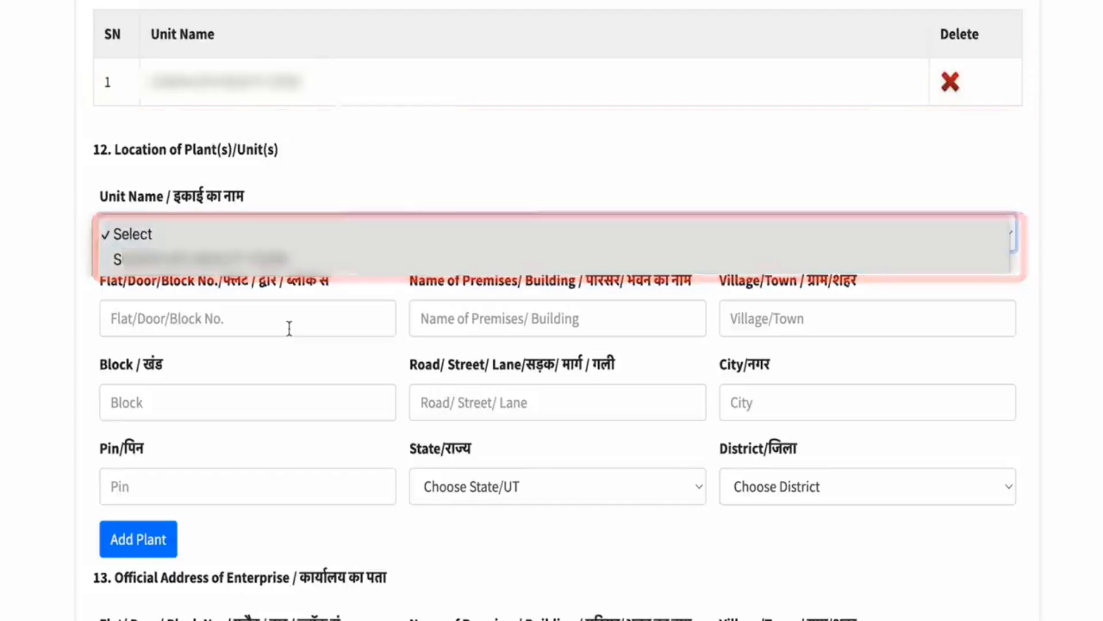
left_click(398, 264)
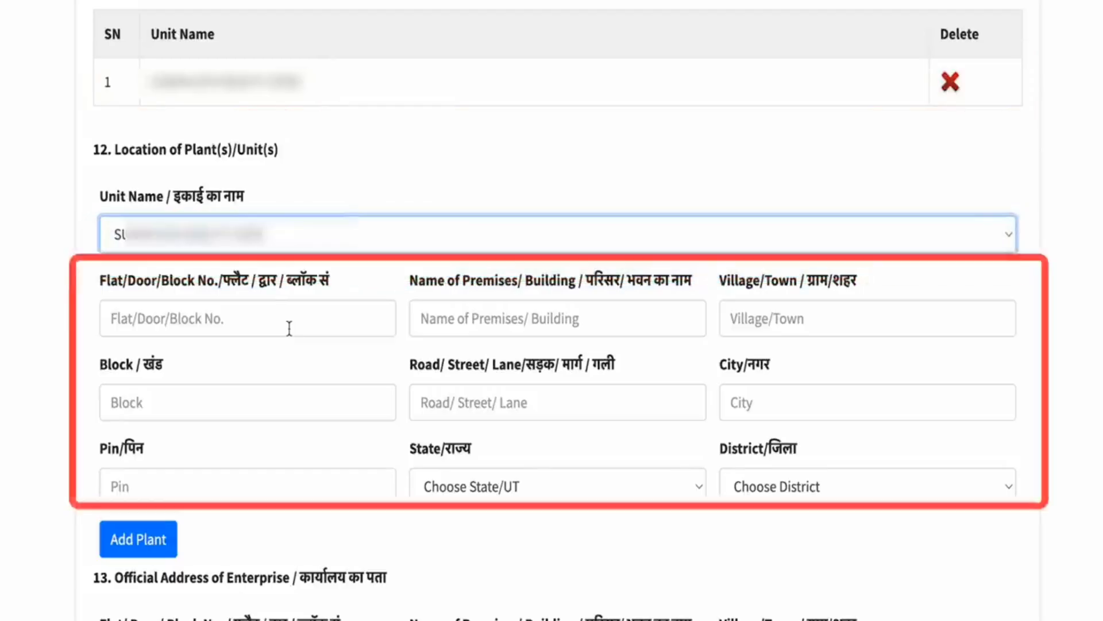
key("Down")
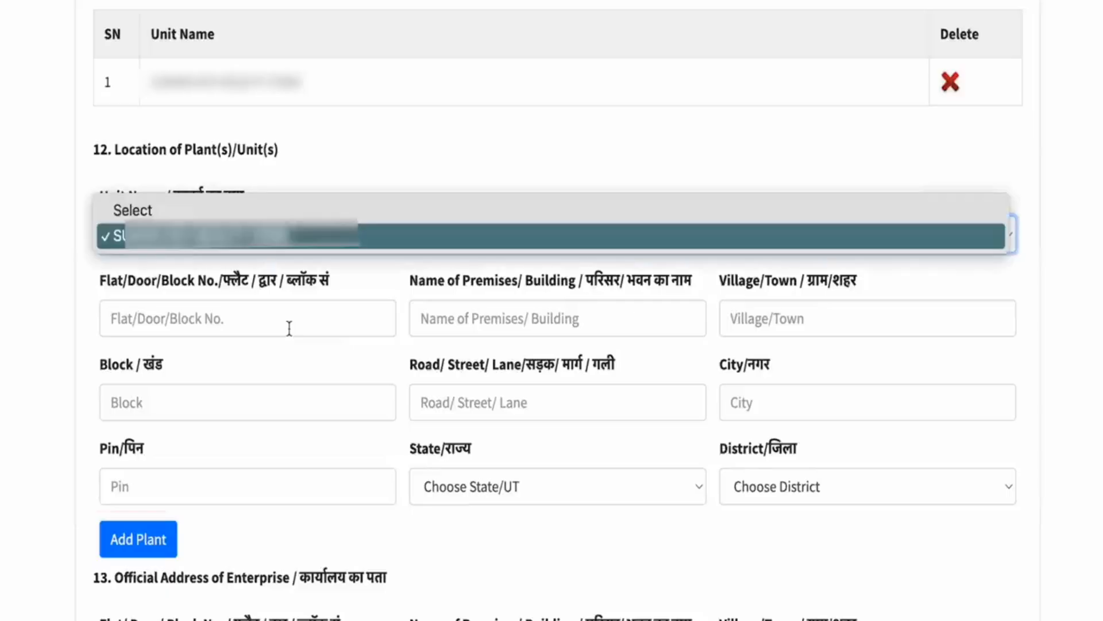
left_click(289, 329)
left_click(279, 316)
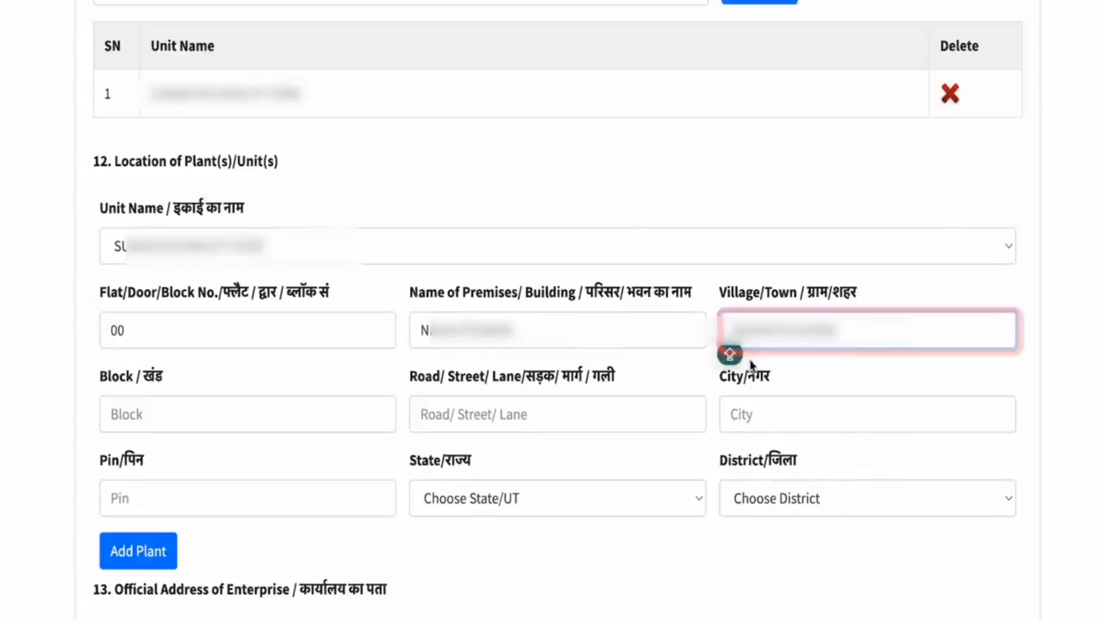
left_click(252, 414)
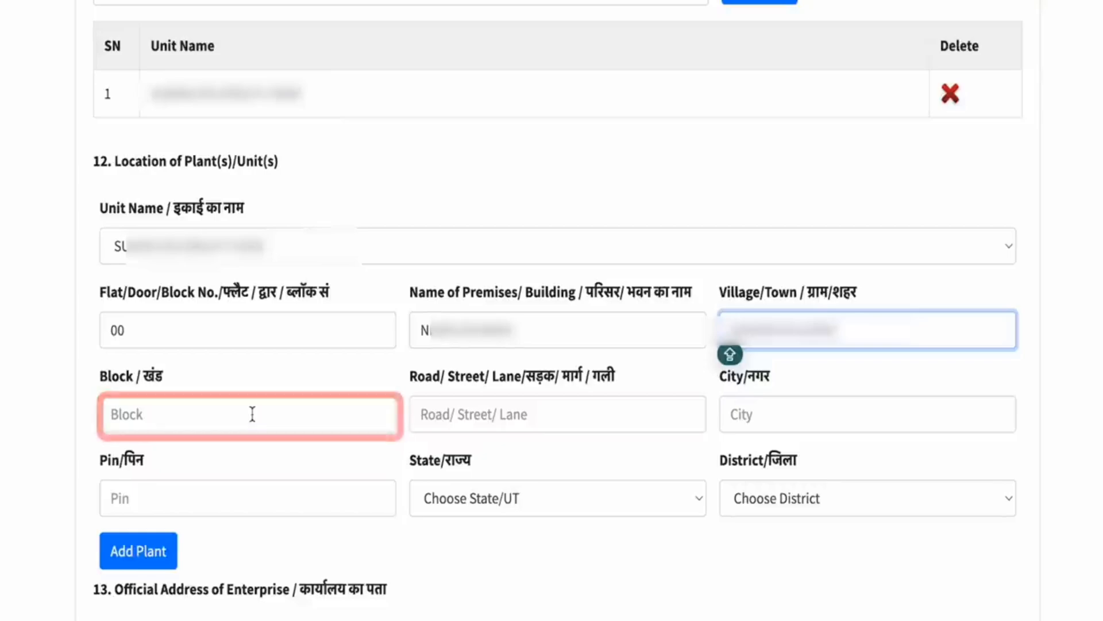
left_click(498, 425)
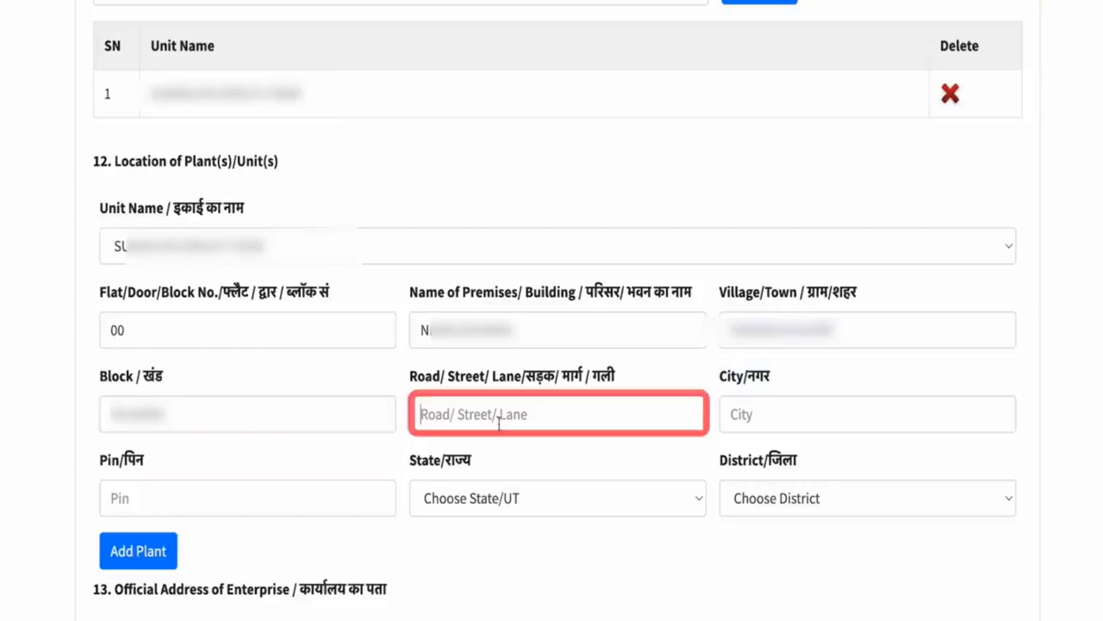
key("Caps_Lock")
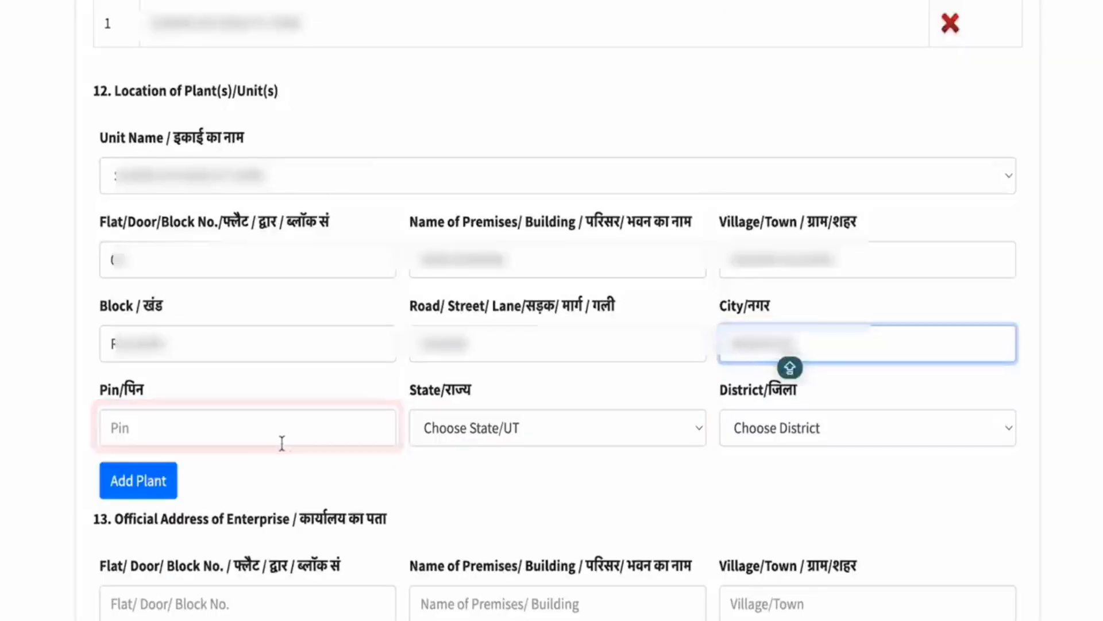
left_click(253, 425)
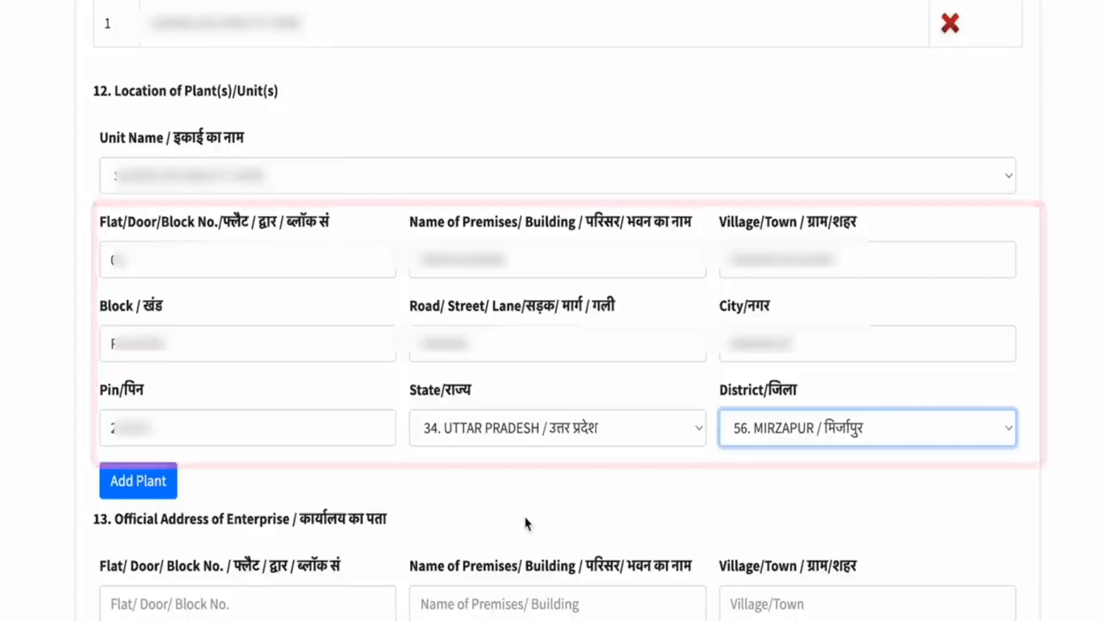
Fill in the section 13 official address and choose UTTAR PRADESH as its state
scroll(527, 523, "down", 3)
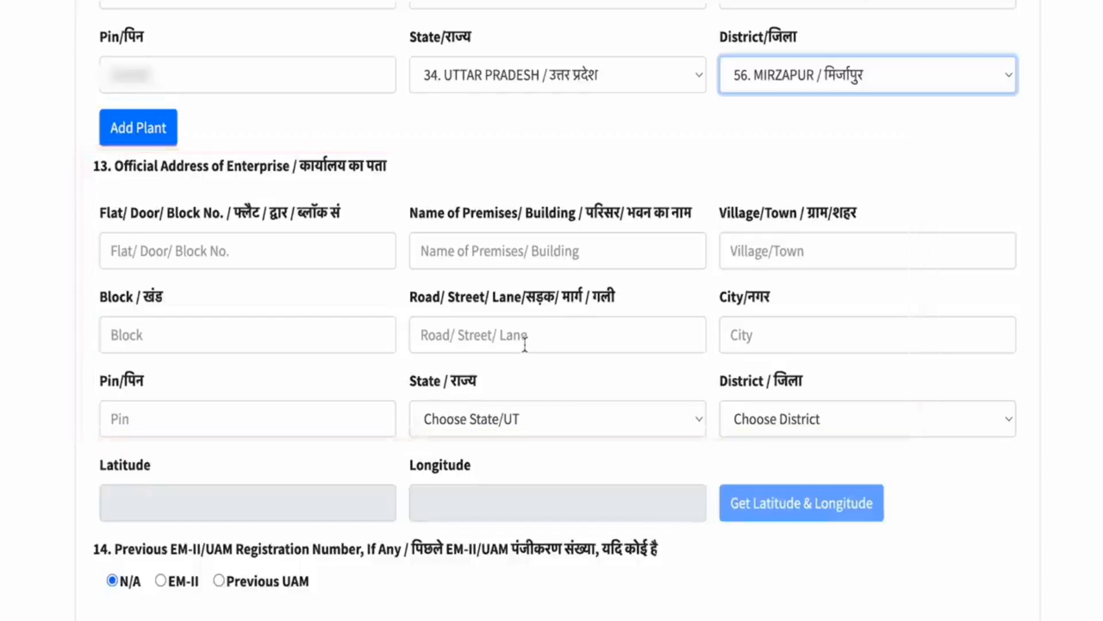
left_click(627, 359)
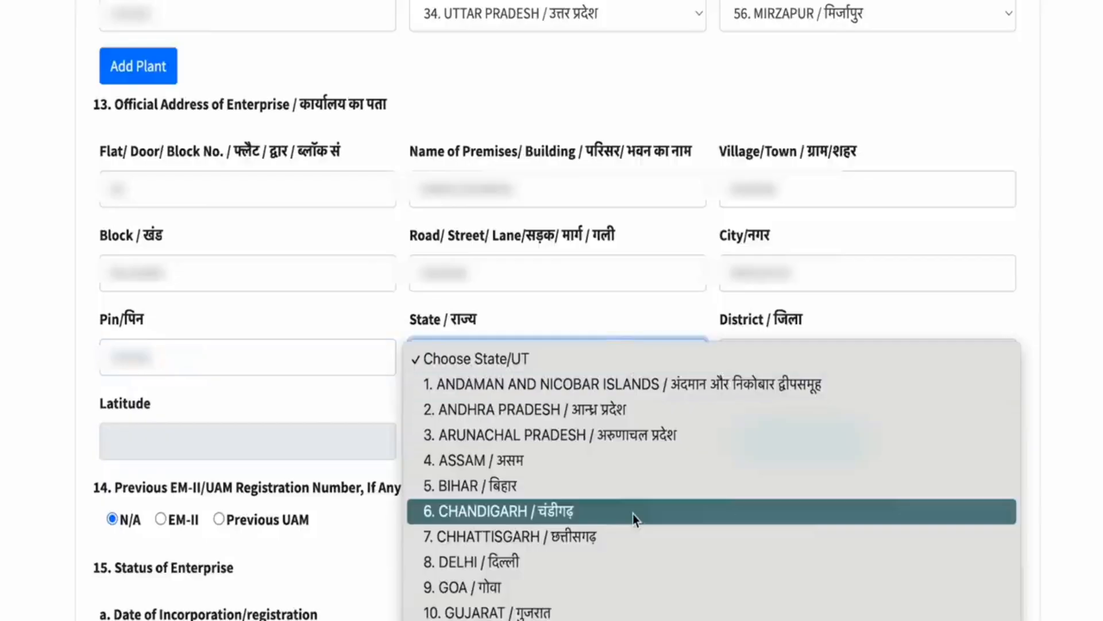
scroll(632, 514, "down", 5)
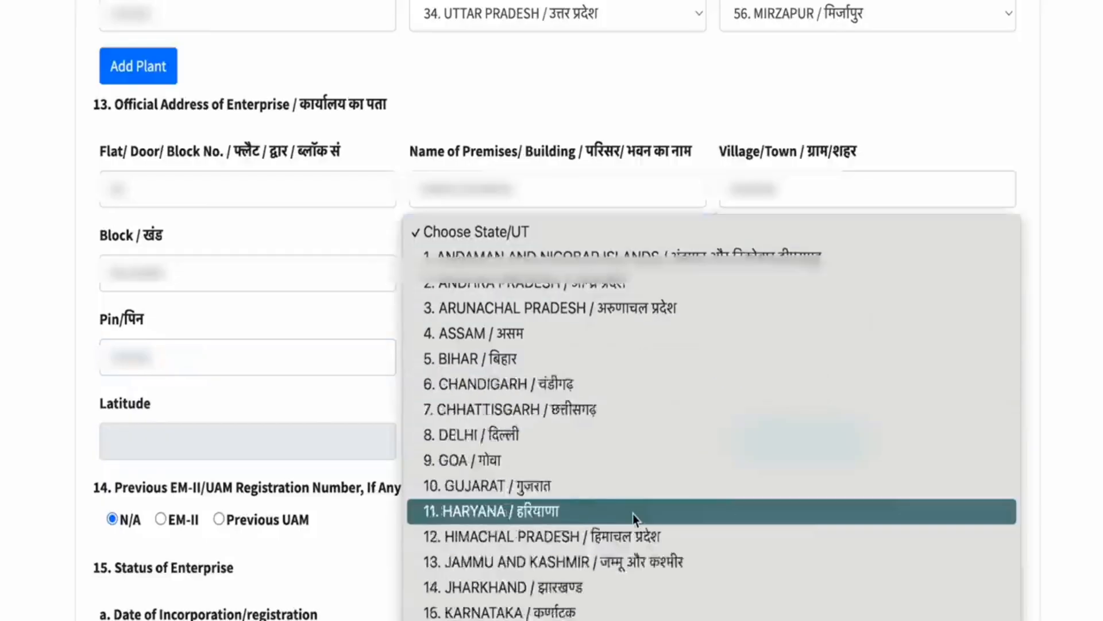
scroll(633, 514, "down", 3)
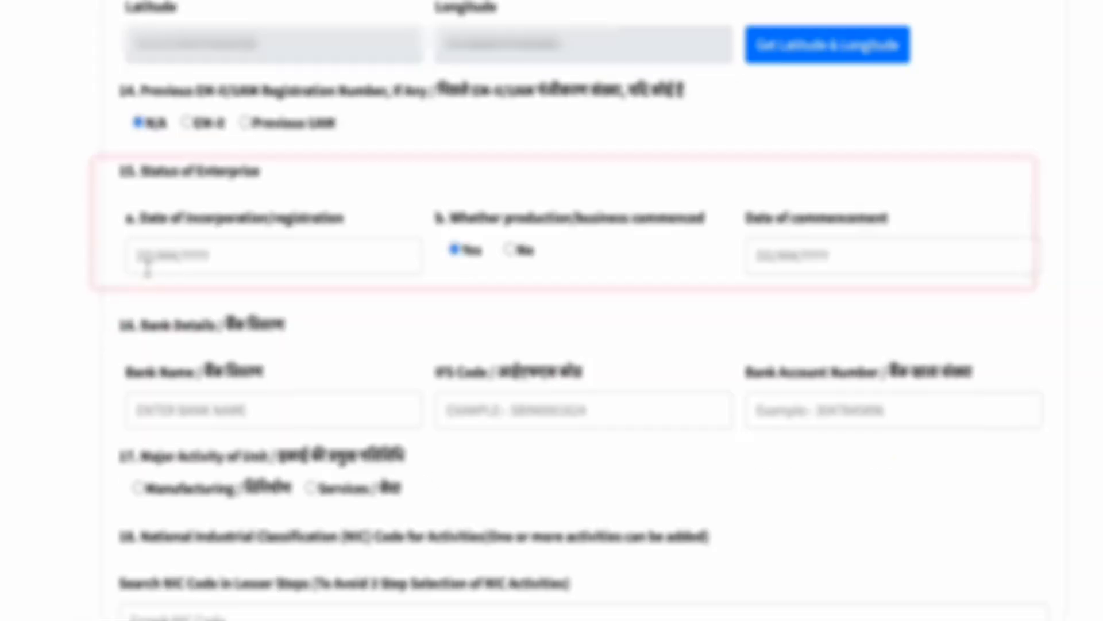
Pick the Date of Incorporation from the calendar, dismiss the warning and type in the dates
scroll(148, 269, "down", 1)
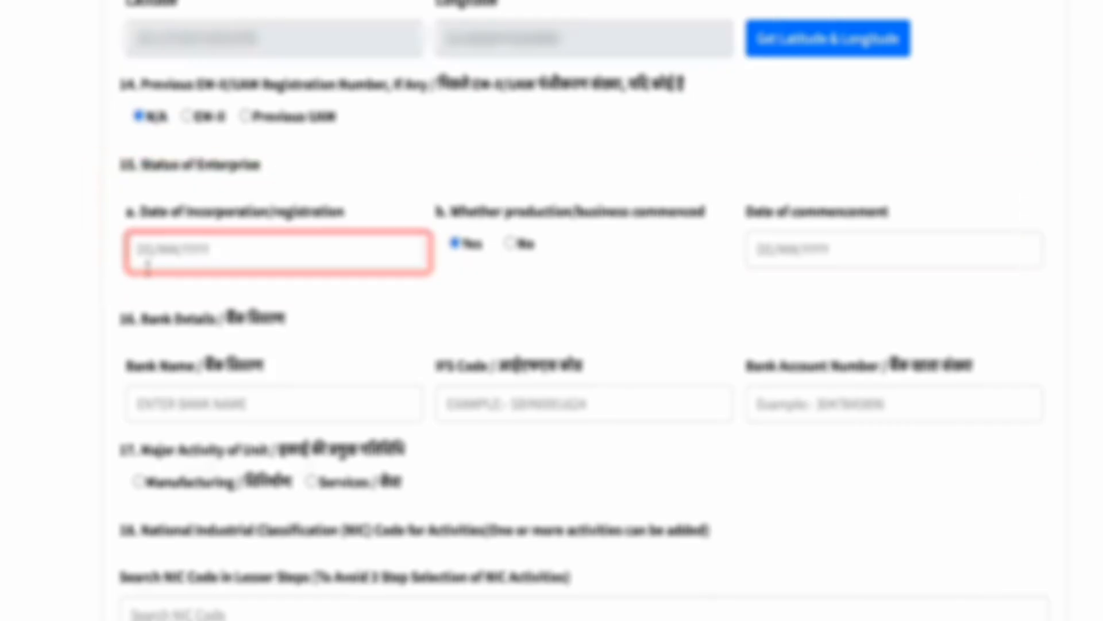
left_click(145, 250)
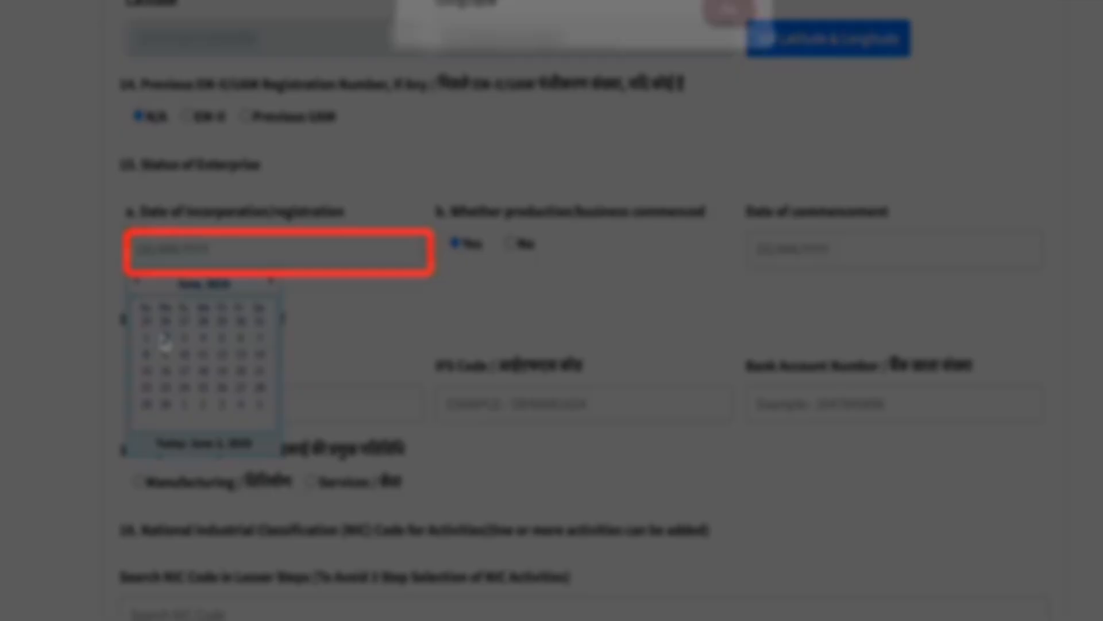
left_click(166, 338)
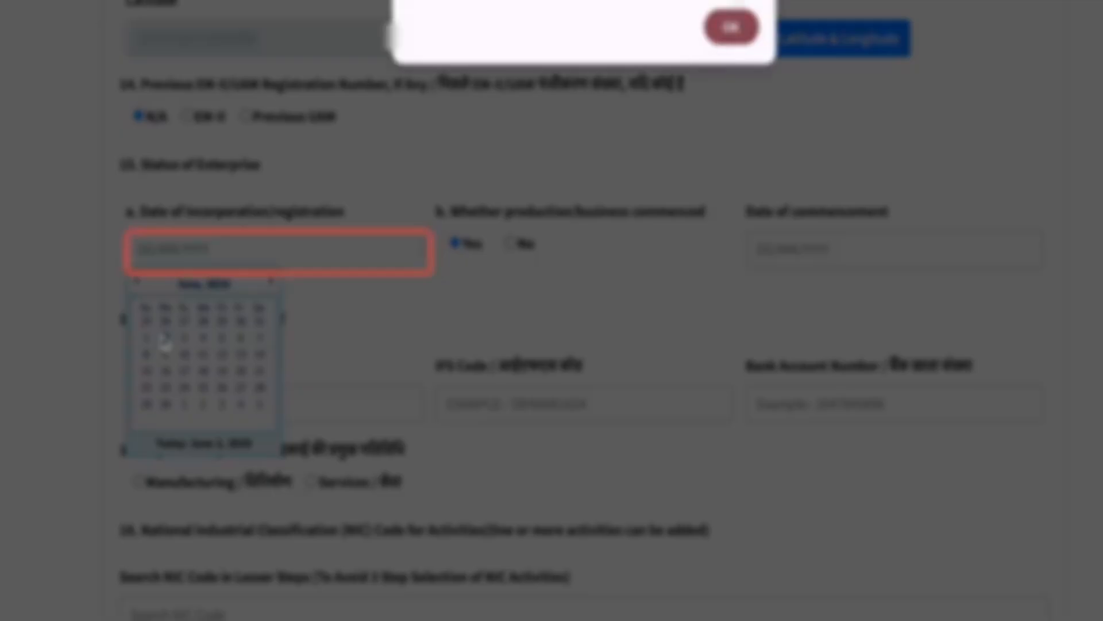
left_click(731, 29)
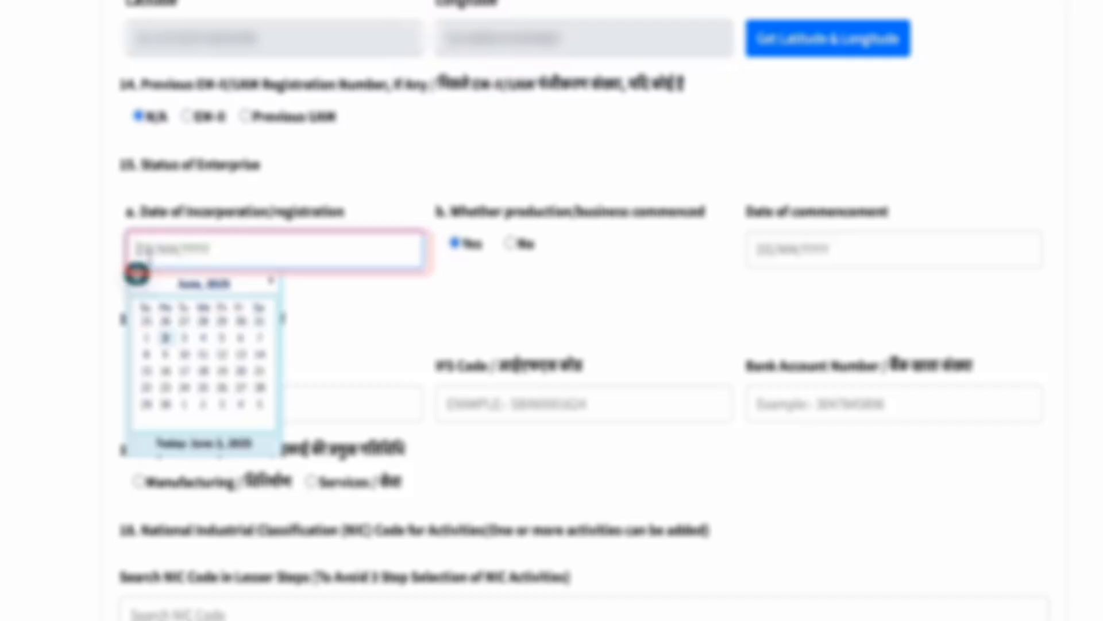
type("2")
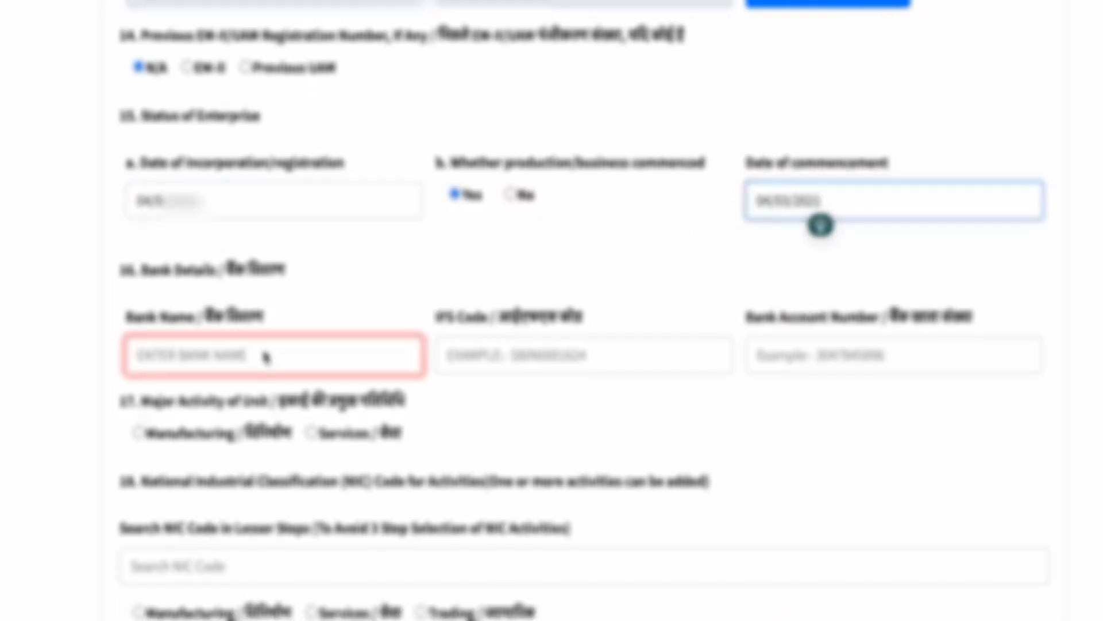
Enter INDIAN BANK as the bank name, then the IFS code and bank account number
left_click(266, 357)
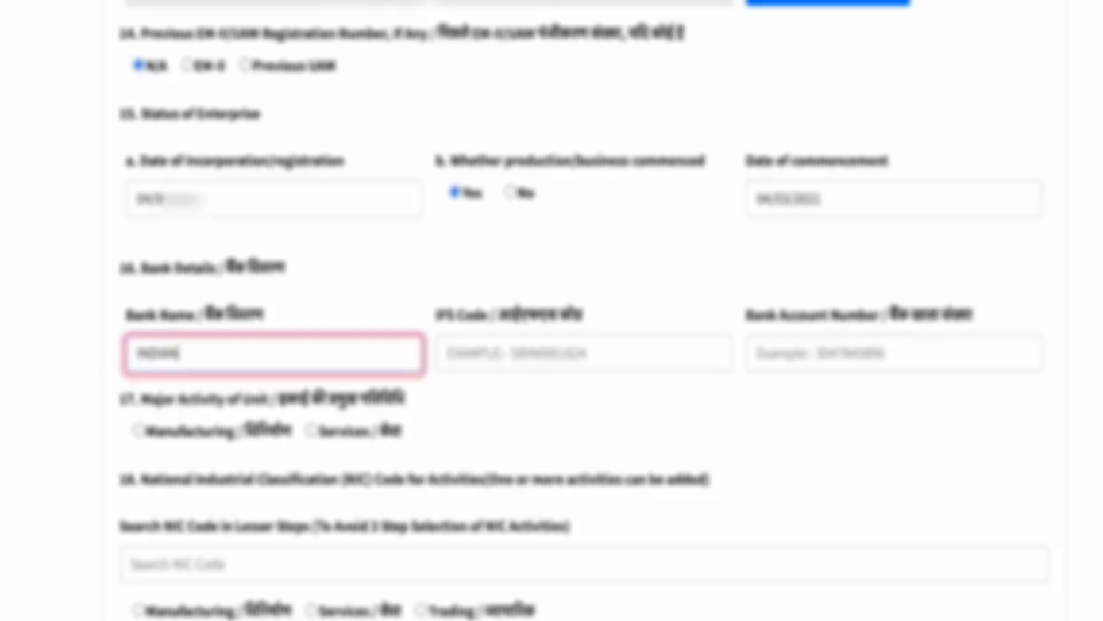
type("BANK")
left_click(631, 352)
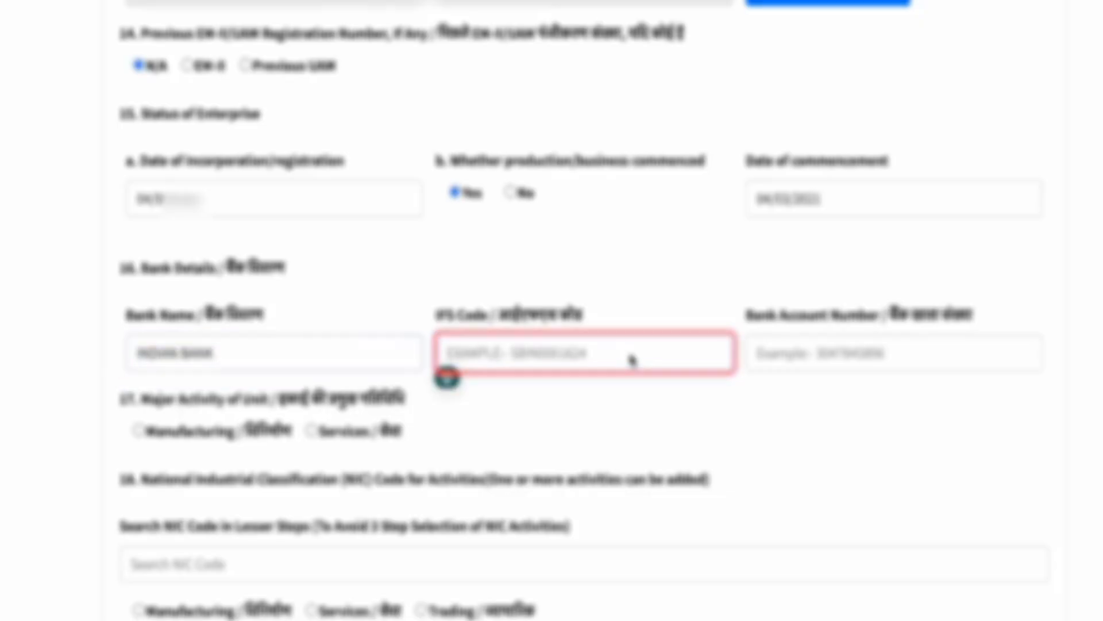
left_click(900, 355)
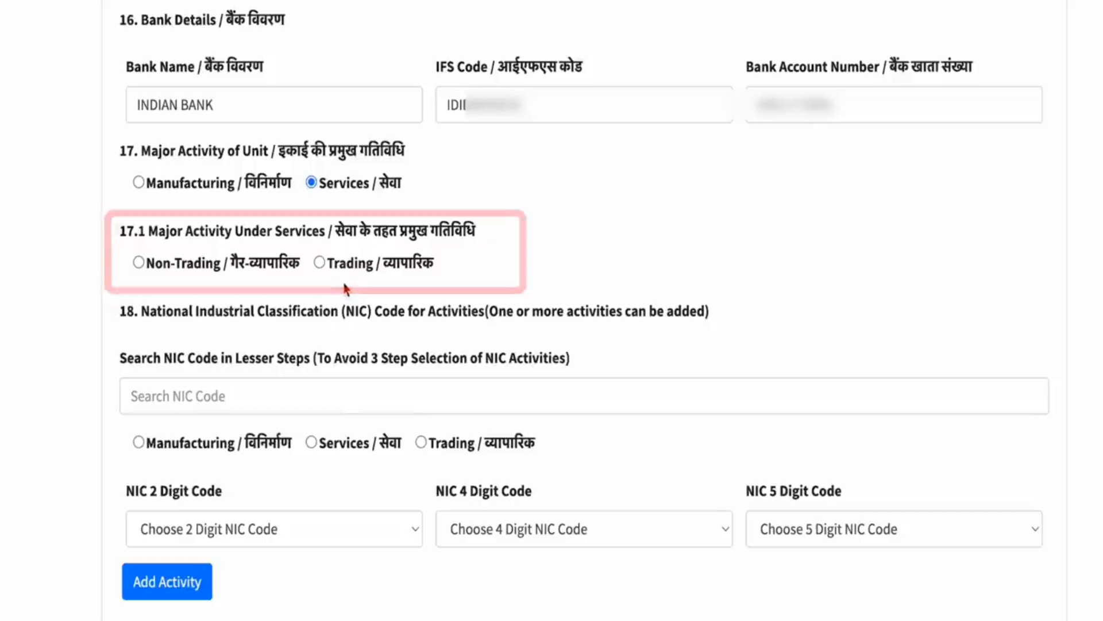
Select Trading under 17.1 Major Activity Under Services and scroll down to the NIC code section
left_click(323, 263)
scroll(324, 263, "down", 1)
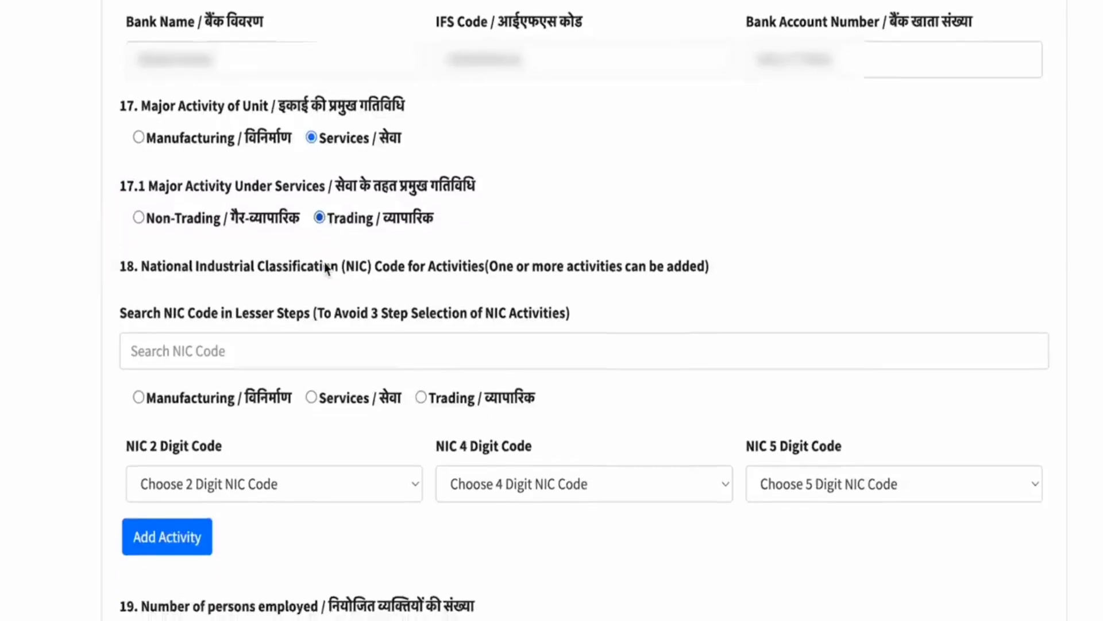
scroll(324, 262, "down", 1)
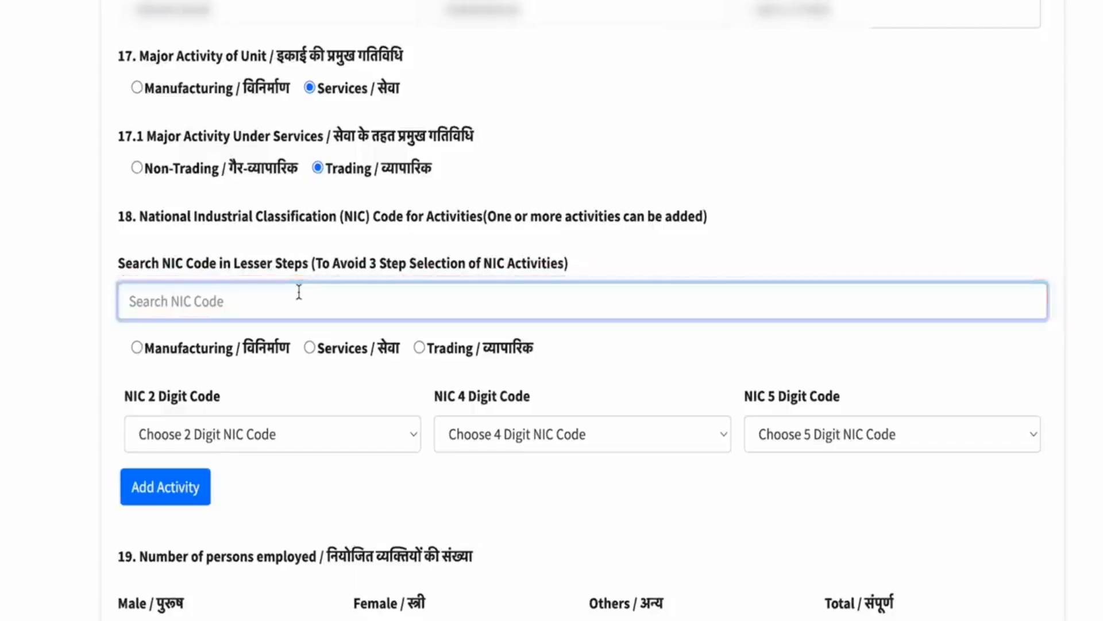
Add the Services NIC activity 96020 Hairdressing and other beauty treatment via its 2, 4 and 5-digit codes
left_click(310, 347)
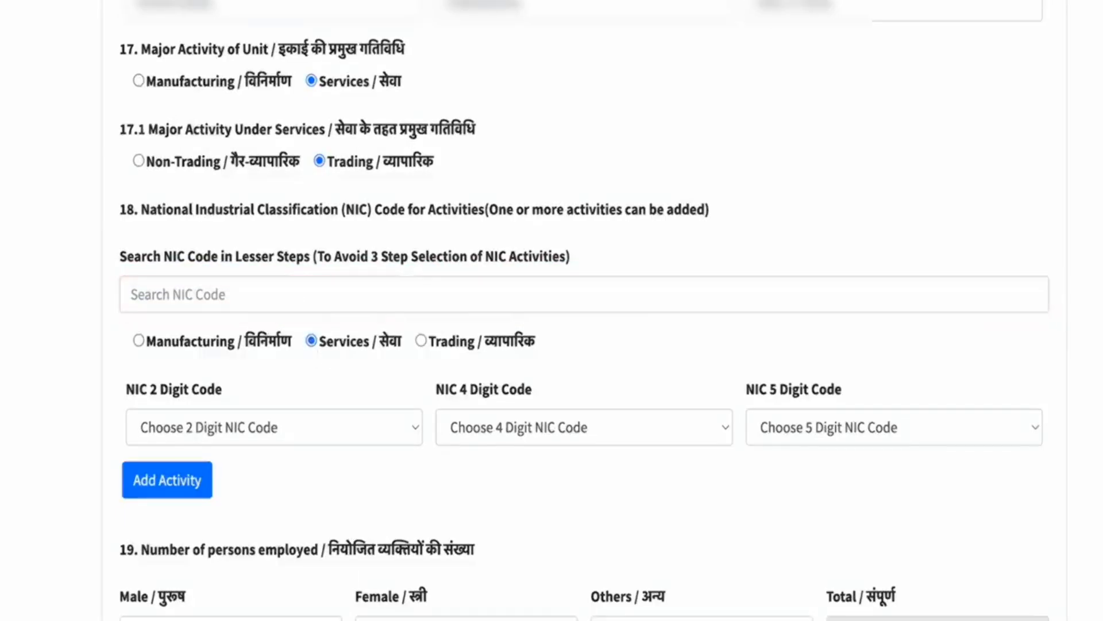
left_click(235, 296)
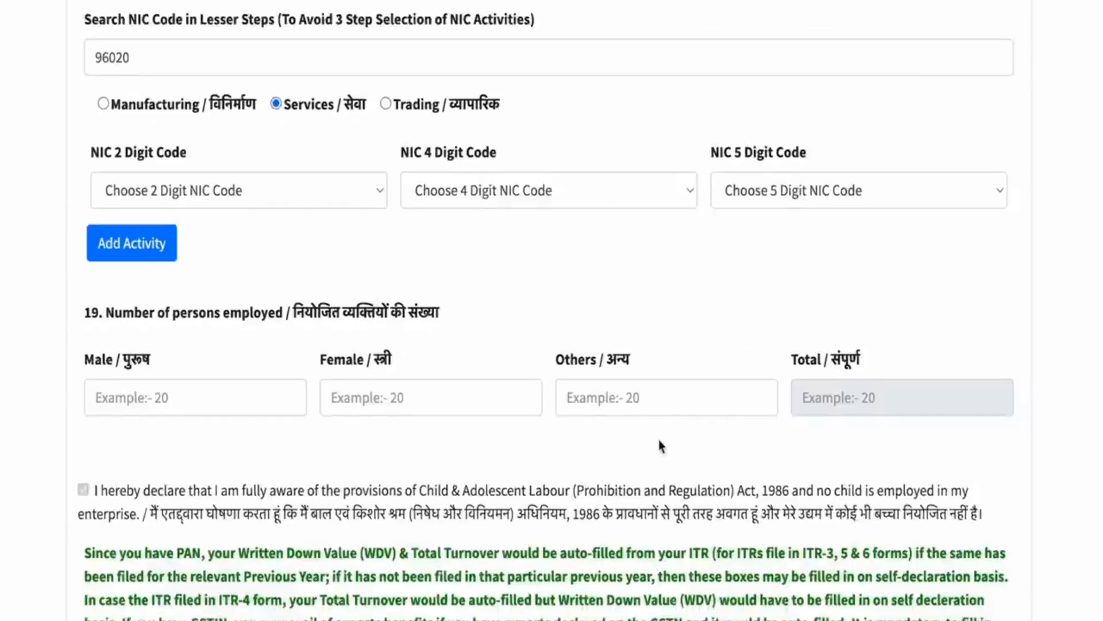
scroll(660, 446, "down", 2)
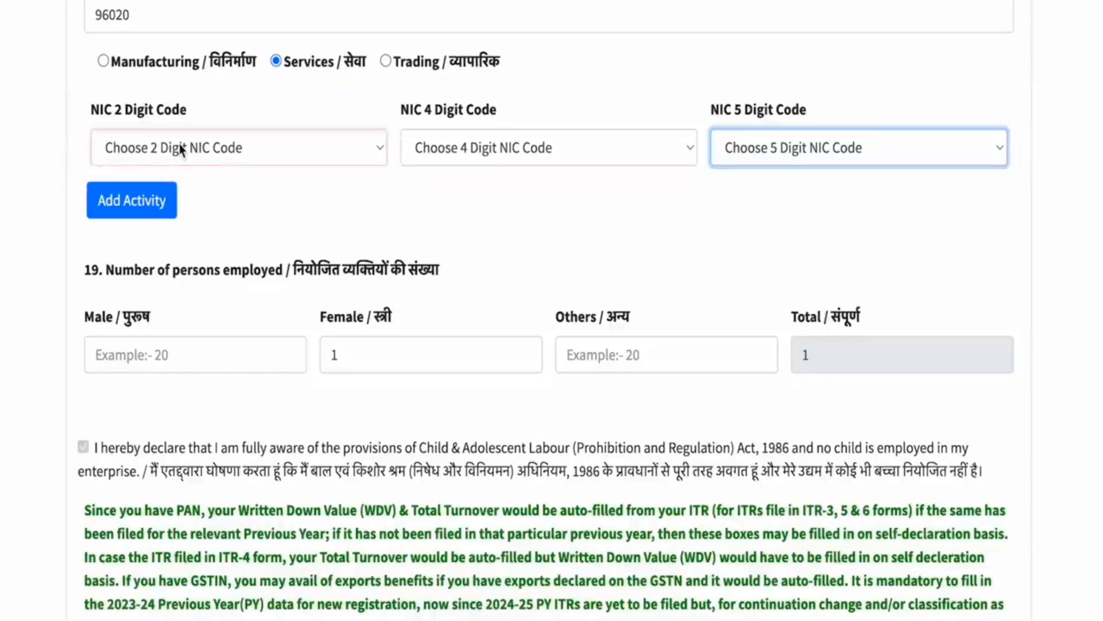
left_click(180, 148)
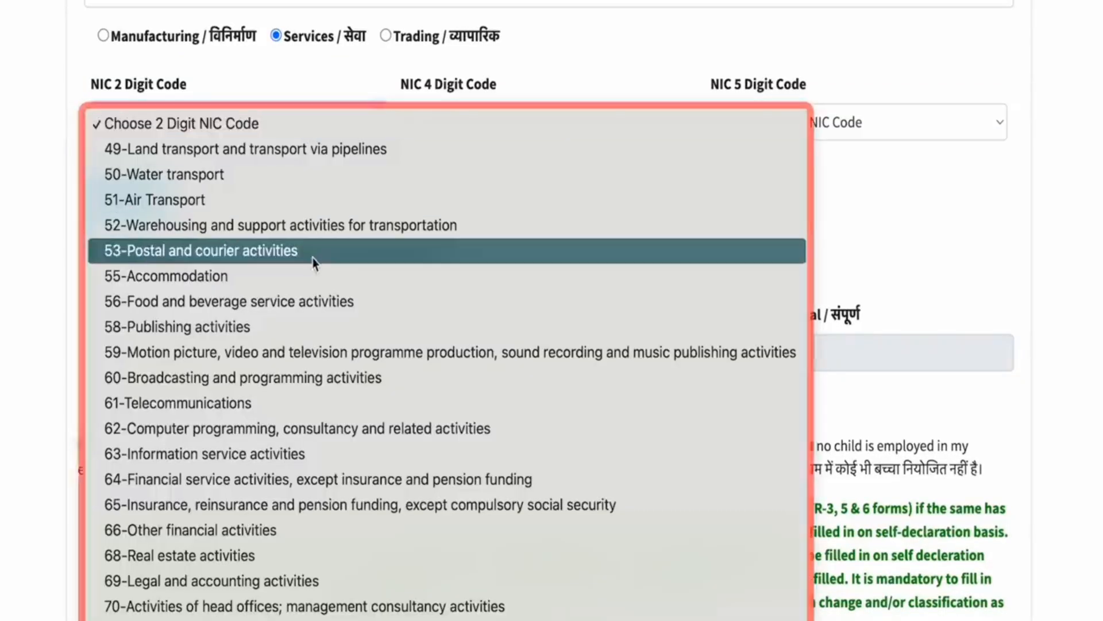
scroll(314, 262, "down", 5)
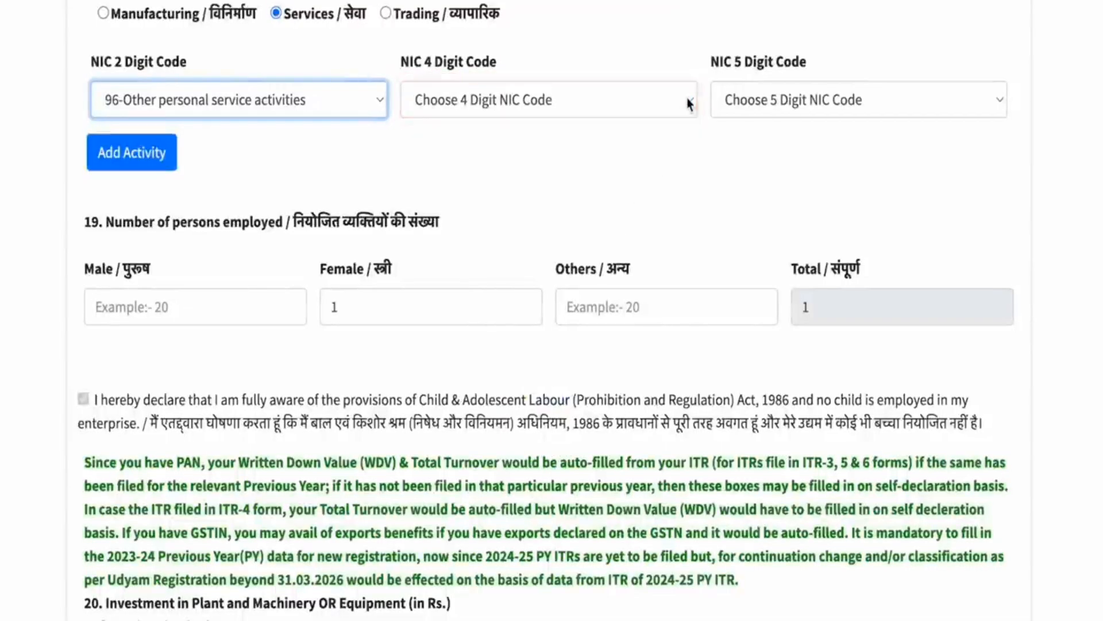
left_click(690, 104)
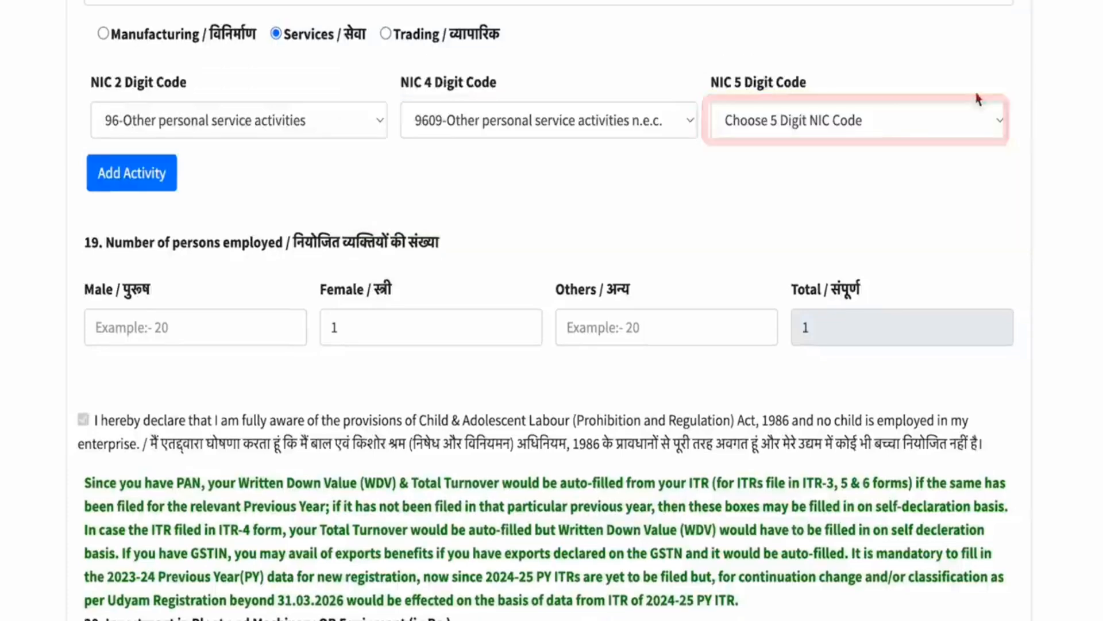
left_click(945, 122)
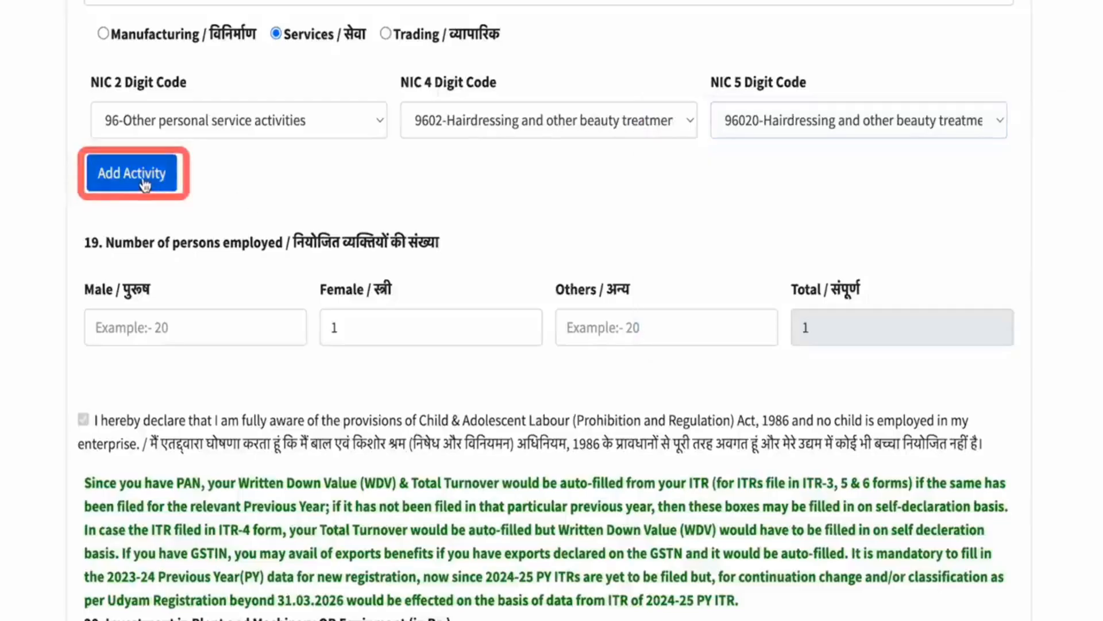
left_click(138, 183)
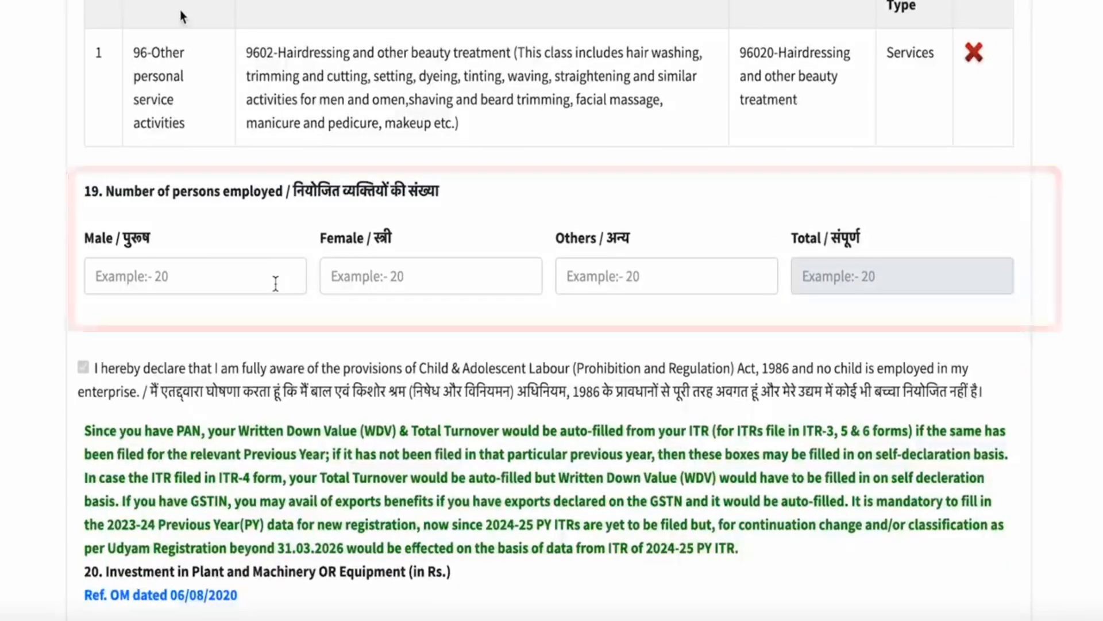
Enter 1 as the number of female employees and move to the investment and turnover fields
left_click(356, 279)
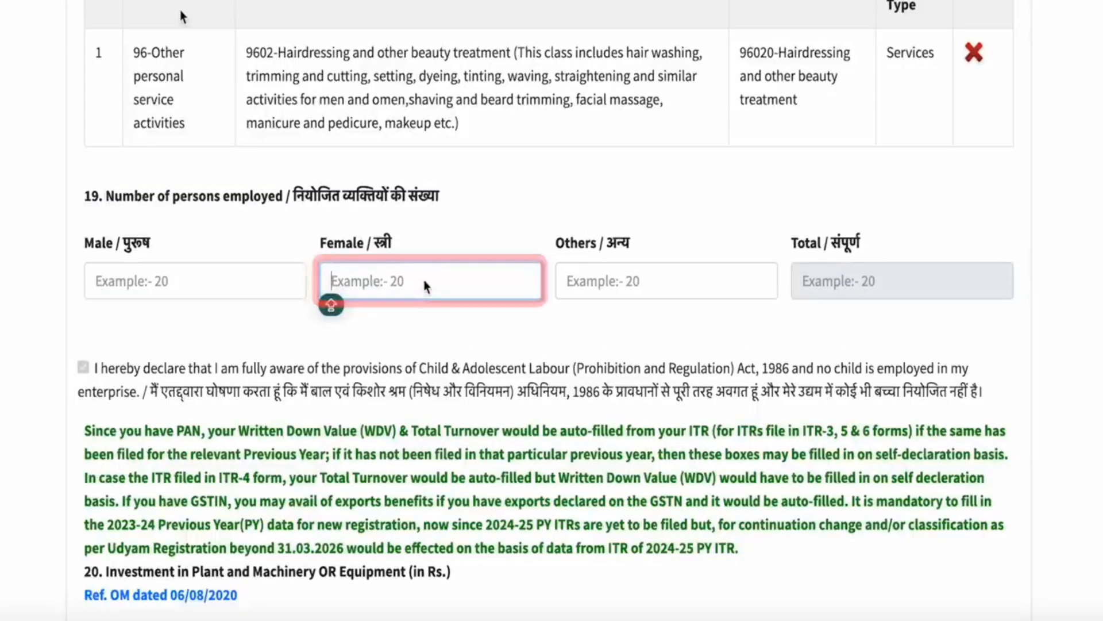
type("1")
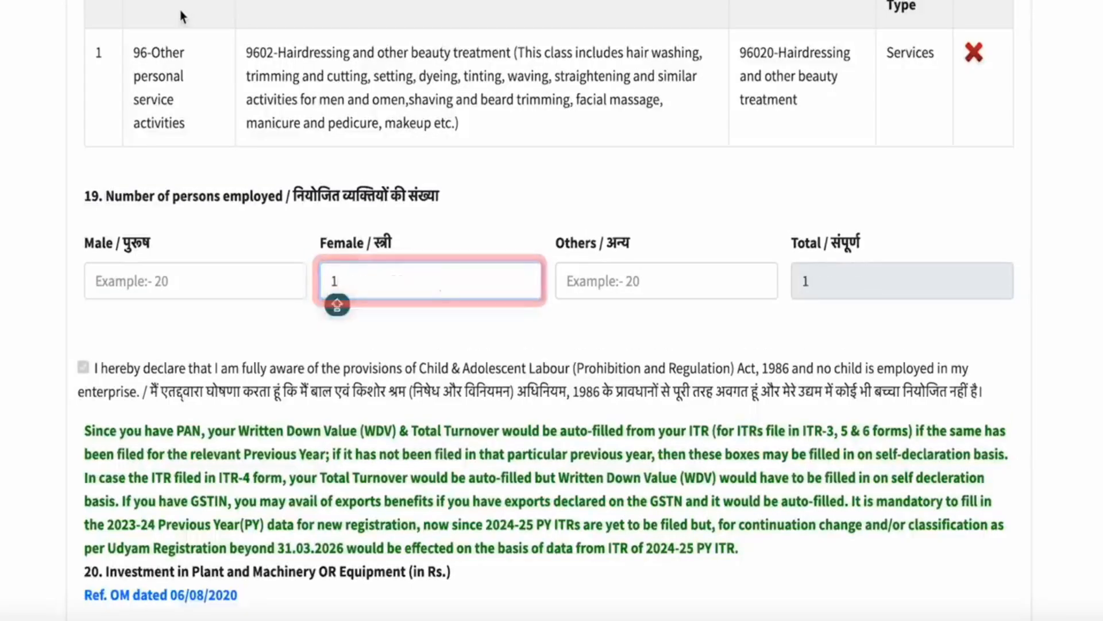
left_click(488, 353)
scroll(508, 362, "down", 6)
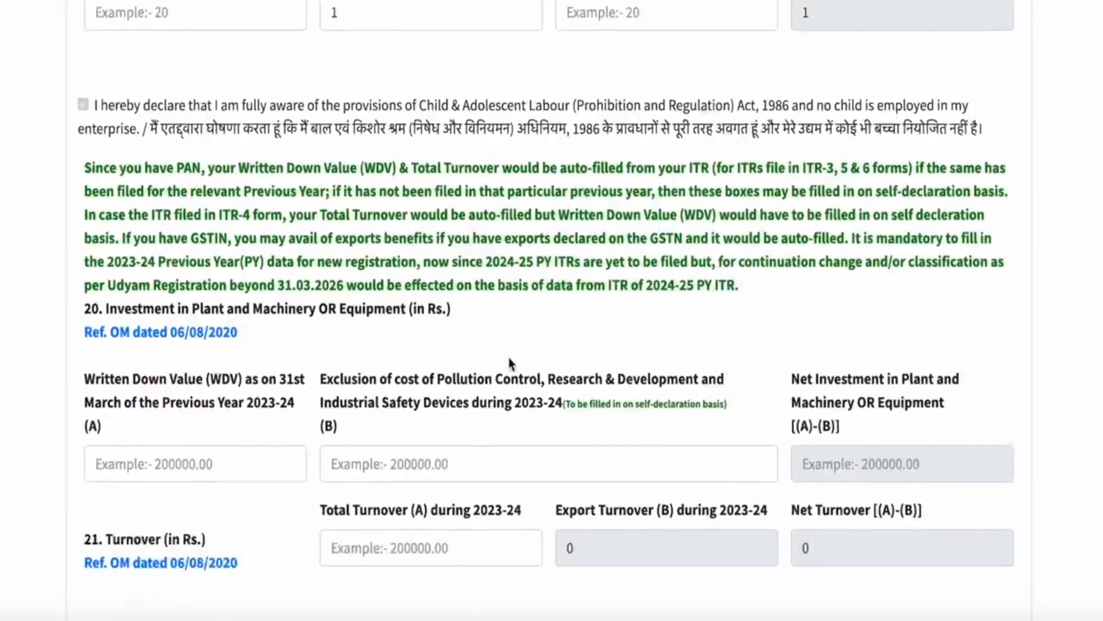
scroll(394, 216, "down", 4)
scroll(318, 212, "up", 2)
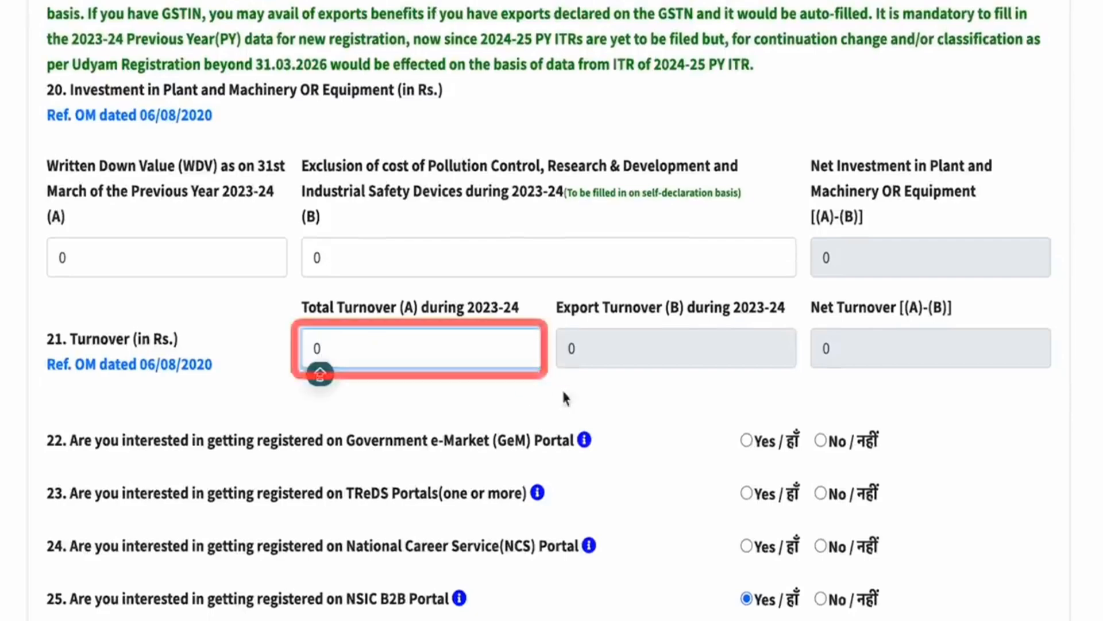
scroll(645, 597, "down", 2)
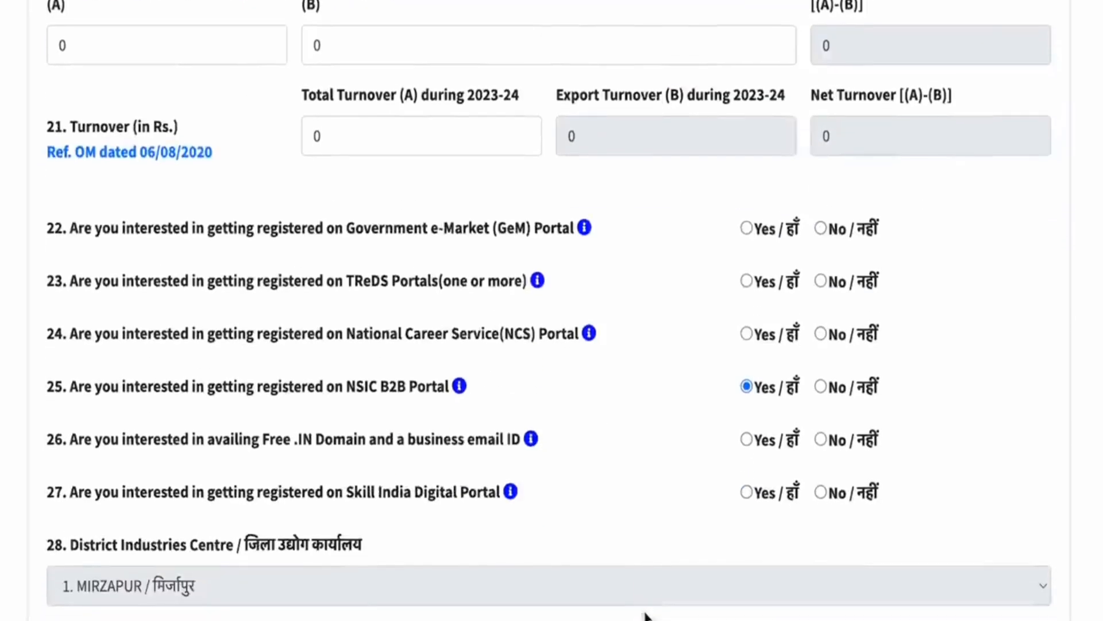
scroll(644, 614, "down", 1)
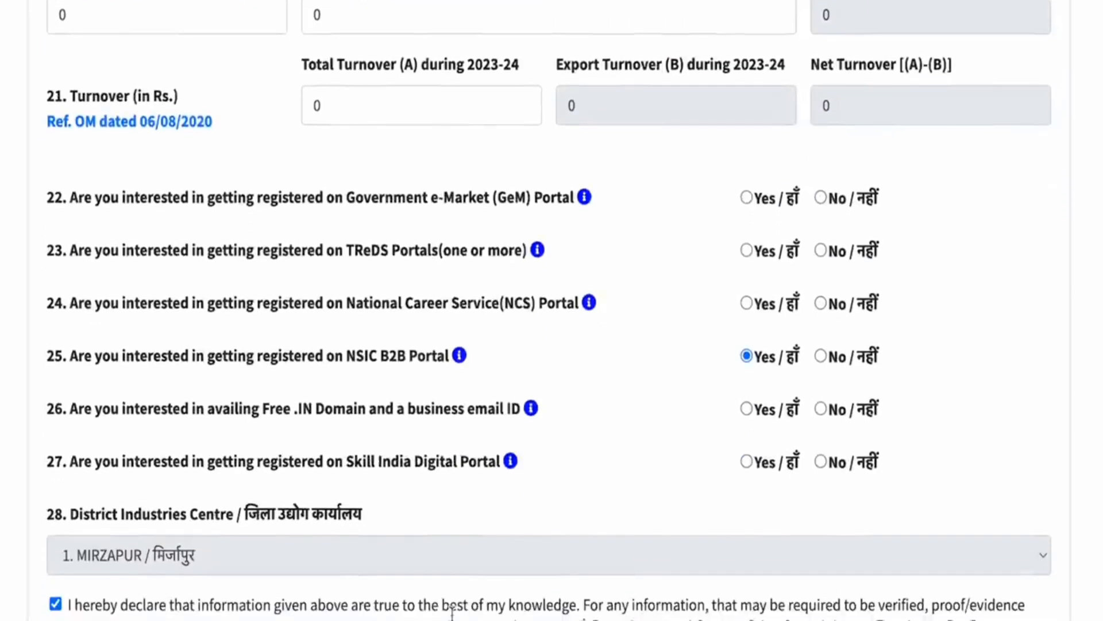
scroll(453, 614, "down", 2)
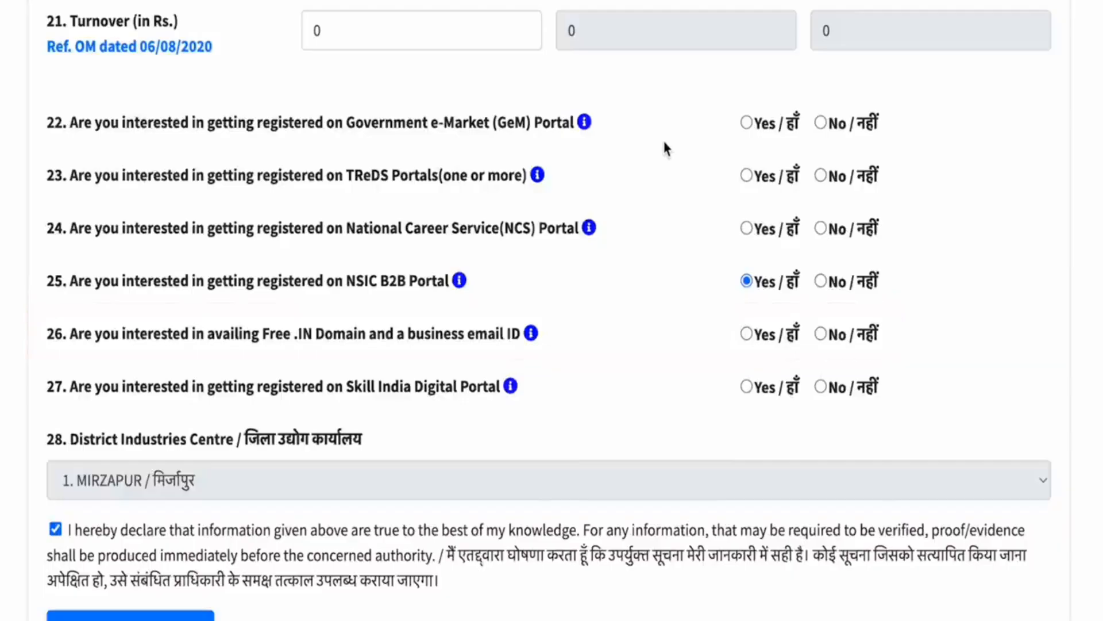
Answer No for GeM, TReDS, NCS, NSIC B2B, free .IN domain and Skill India registration
left_click(820, 122)
left_click(821, 176)
left_click(821, 228)
left_click(821, 281)
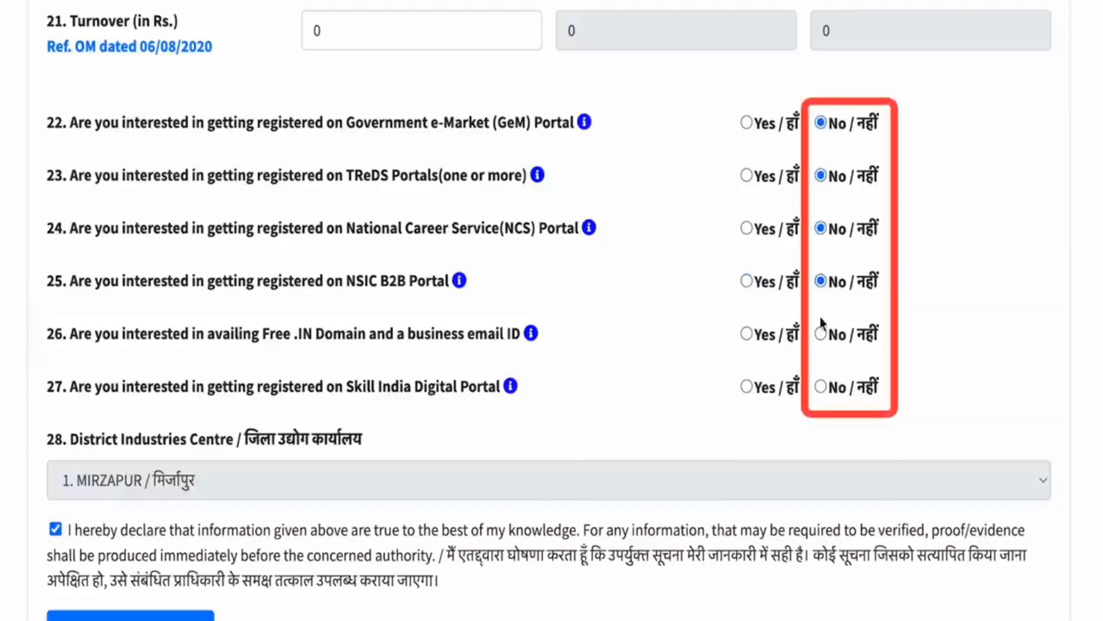
left_click(820, 333)
left_click(821, 386)
Enter the image verification code and final-submit the registration form
scroll(226, 415, "down", 2)
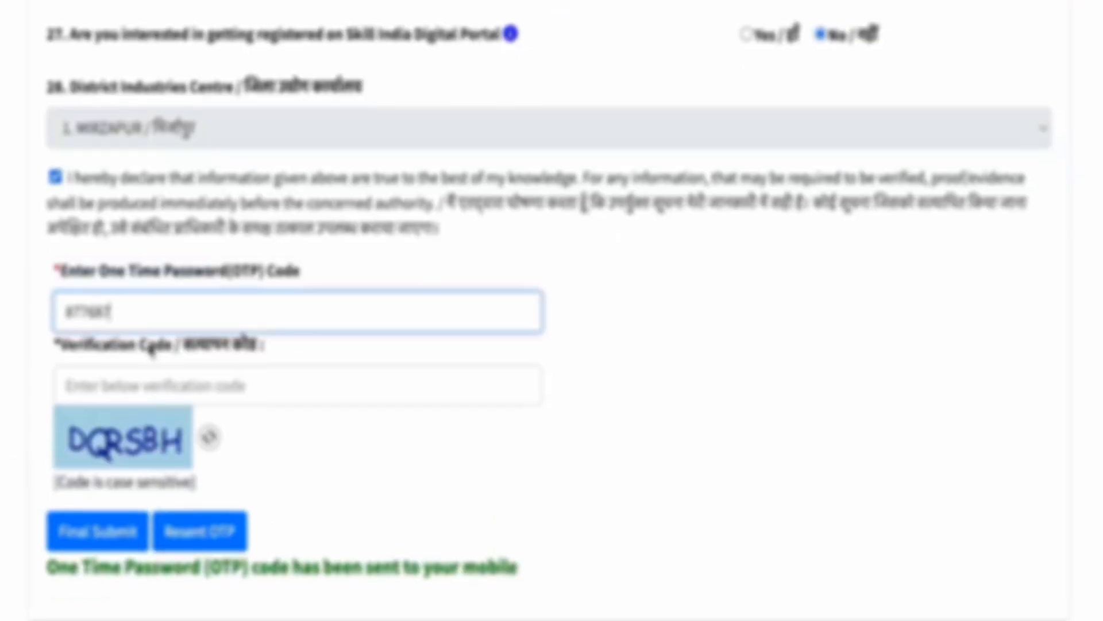
scroll(148, 351, "down", 1)
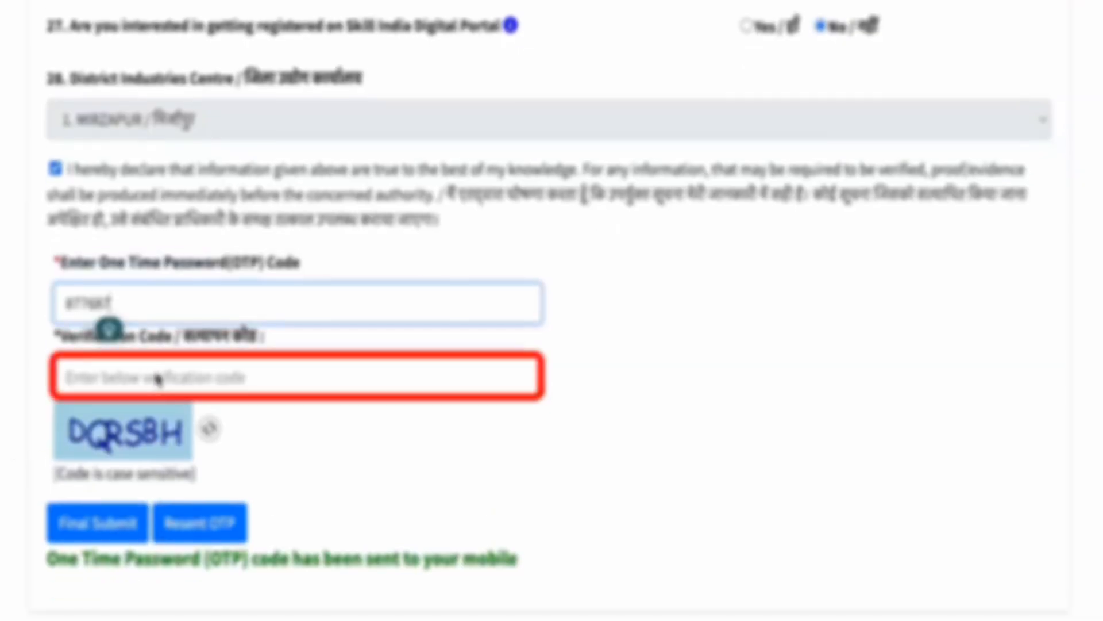
left_click(158, 379)
type("DQRSBH")
scroll(159, 380, "down", 1)
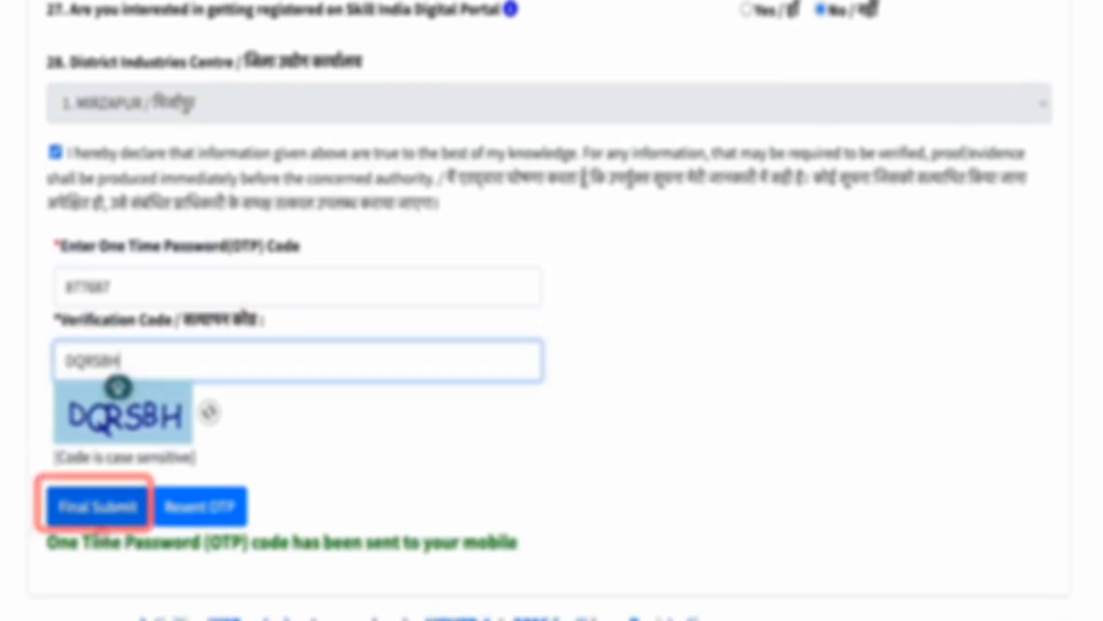
left_click(98, 512)
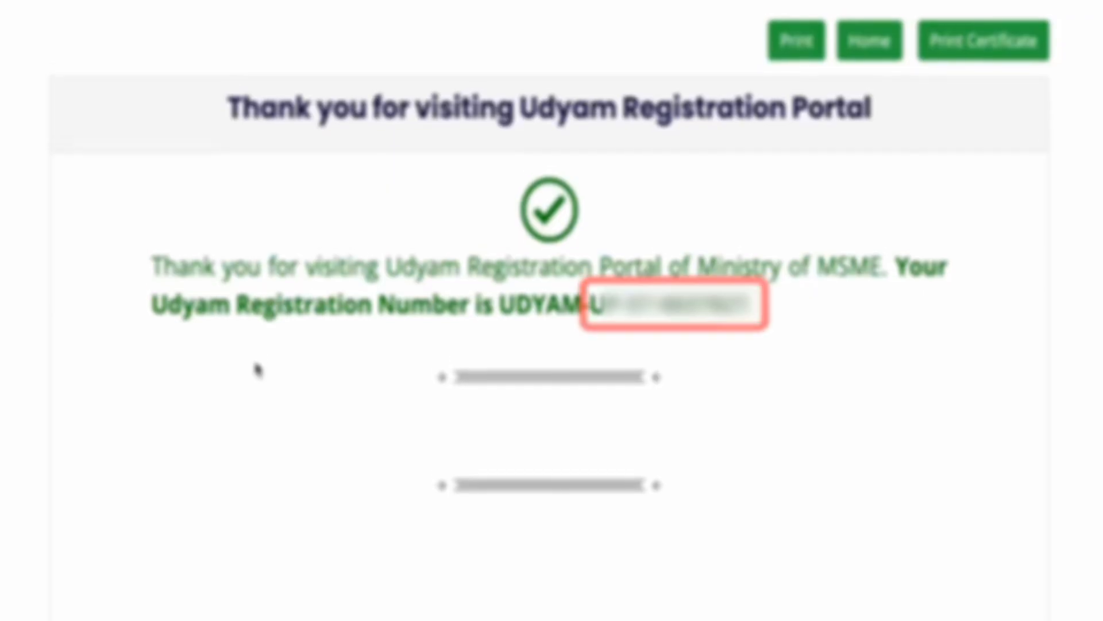
Scroll down the thank-you page showing the Udyam Registration Number
scroll(258, 373, "down", 1)
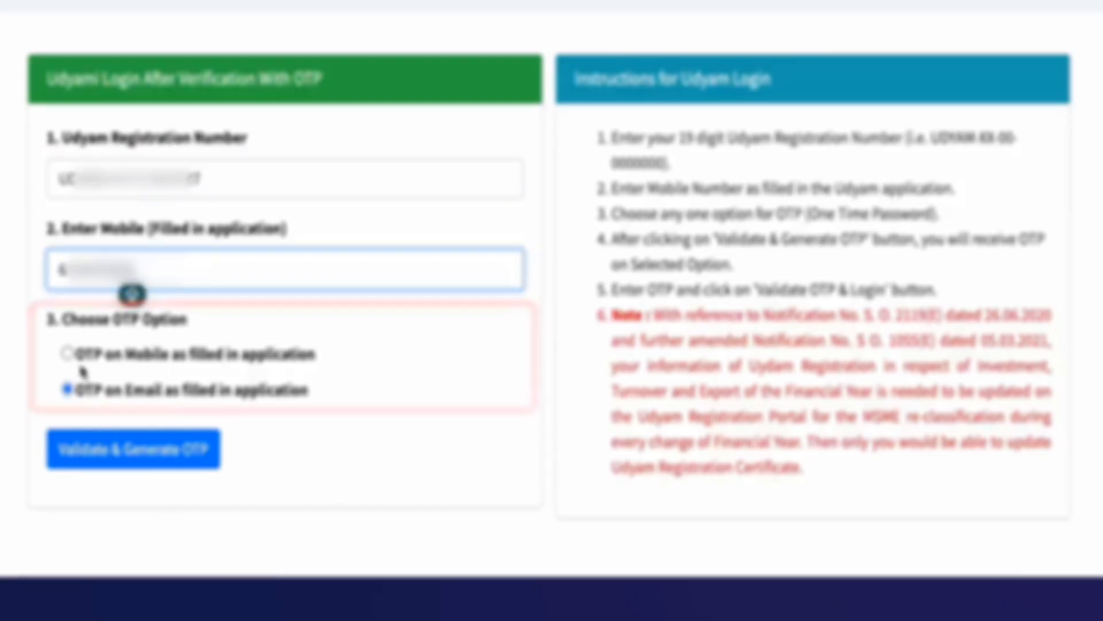
Request an OTP on the registered mobile, enter the received one-time password and log in
left_click(67, 354)
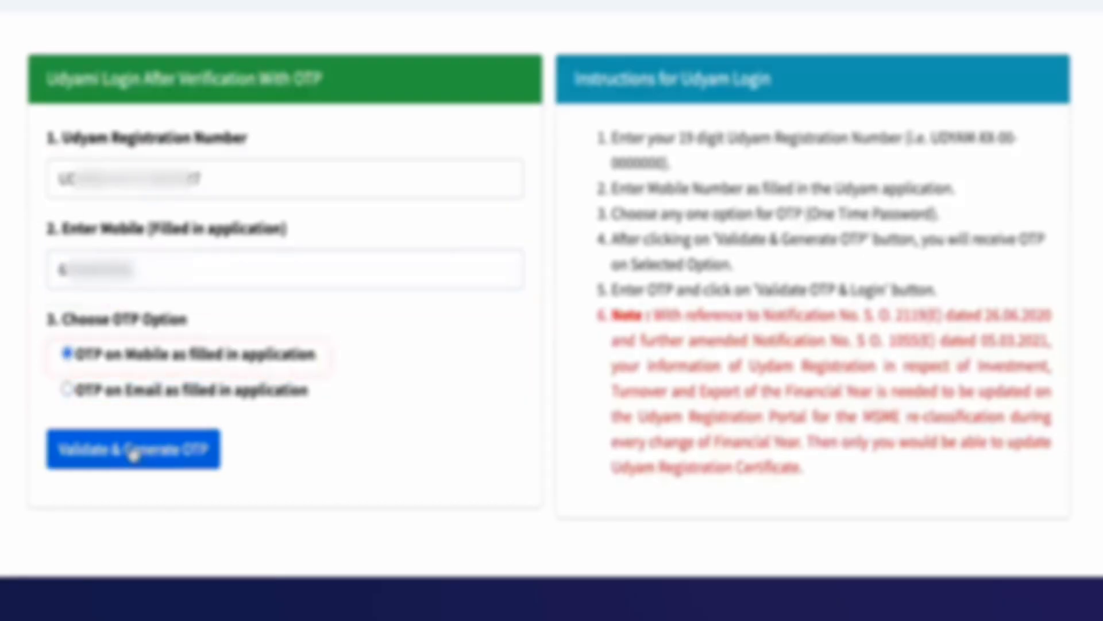
left_click(162, 465)
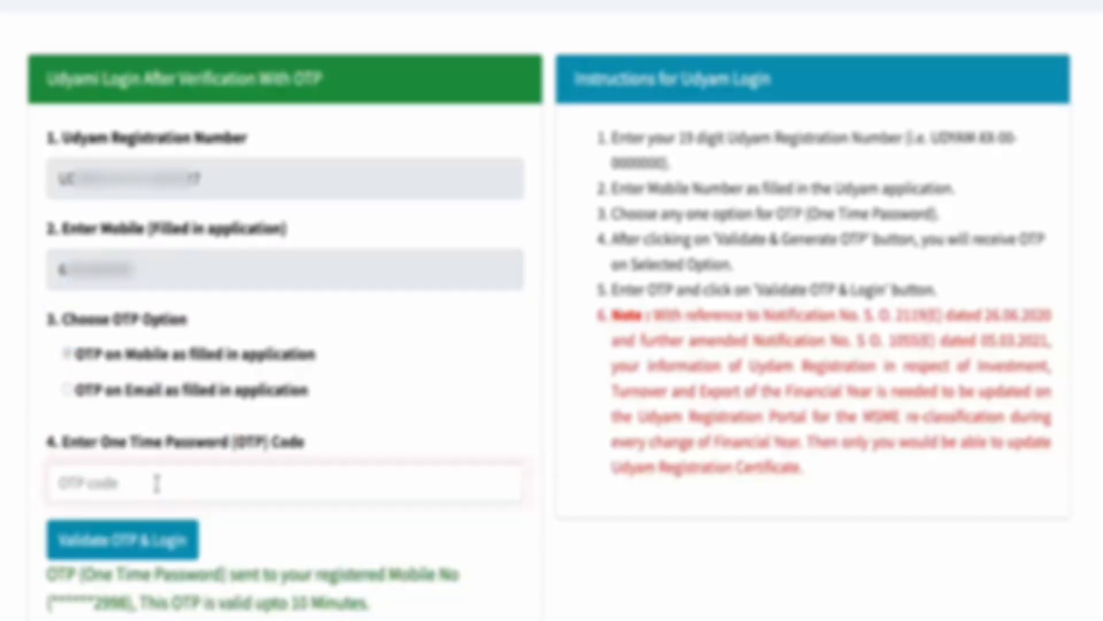
left_click(157, 483)
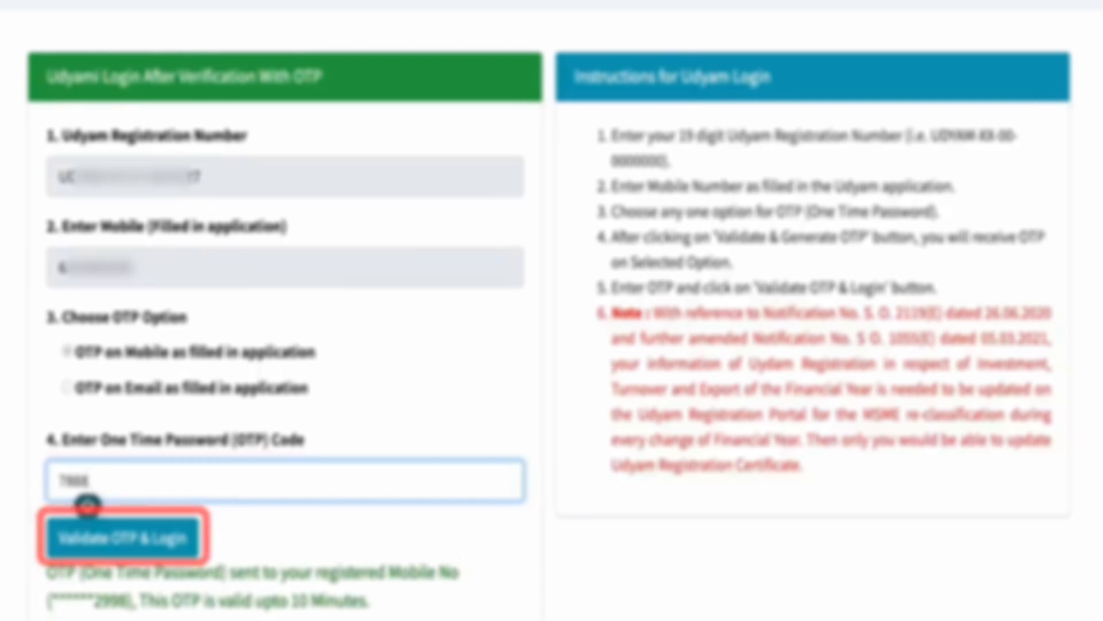
left_click(155, 546)
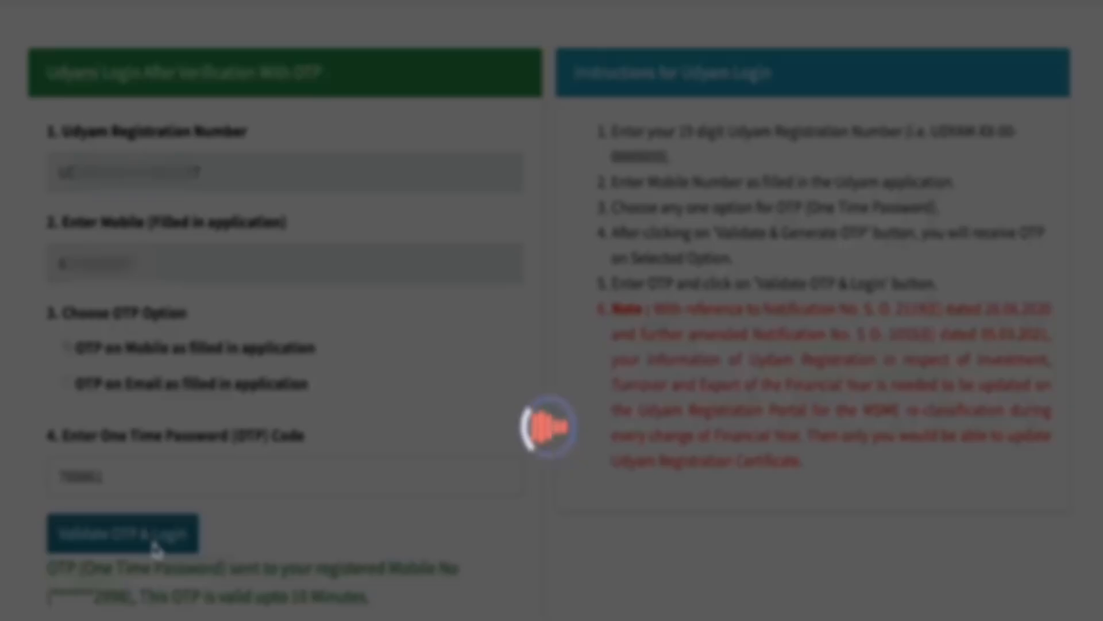